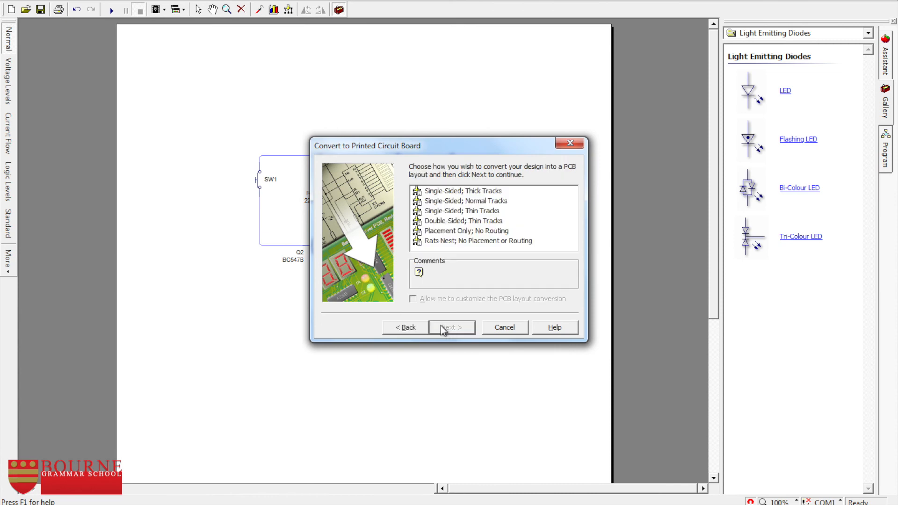
- Choose the Rats Nest; No Placement or Routing conversion and allow customizing of the PCB layout conversion
click(451, 241)
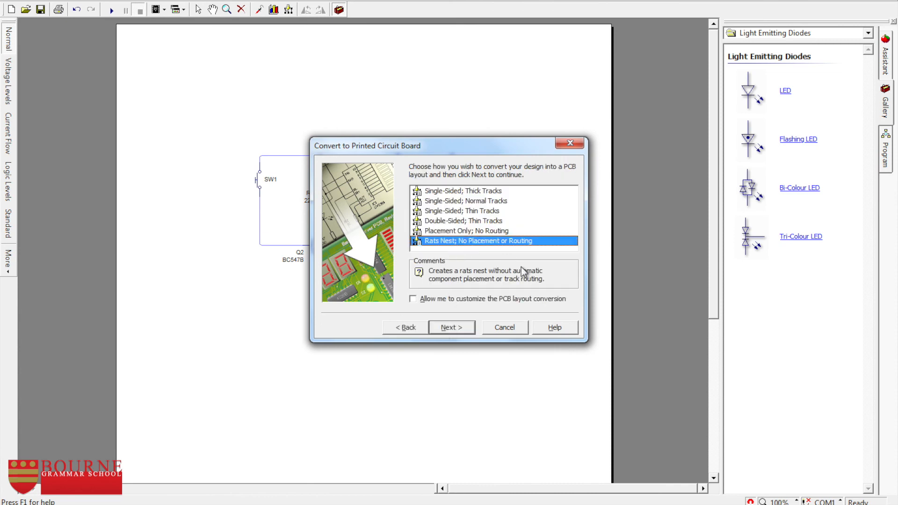
click(431, 300)
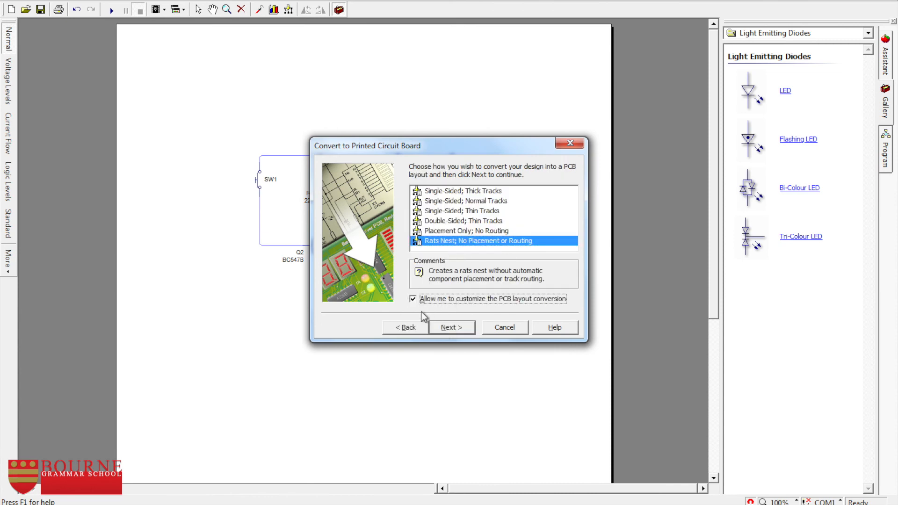
click(452, 331)
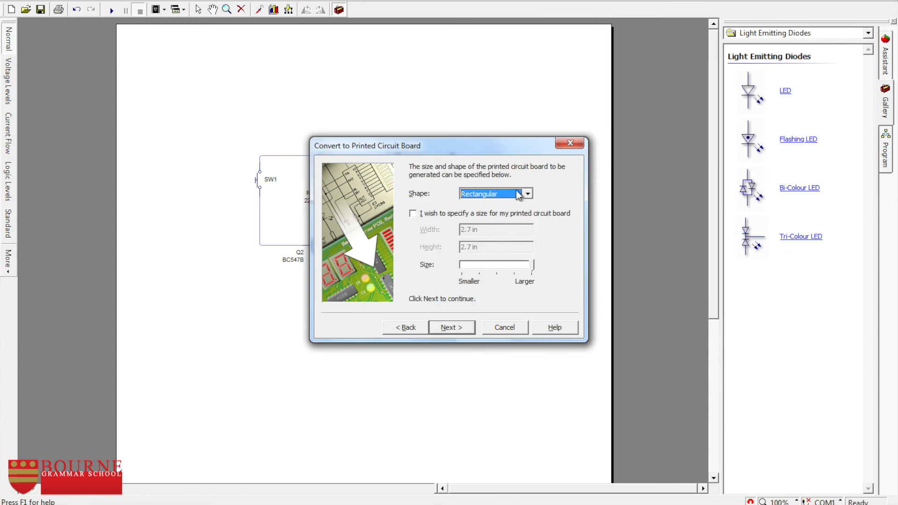
- Specify a rectangular printed circuit board with a width of 5 and a height of 5
click(496, 214)
drag(482, 230, 471, 261)
text(55)
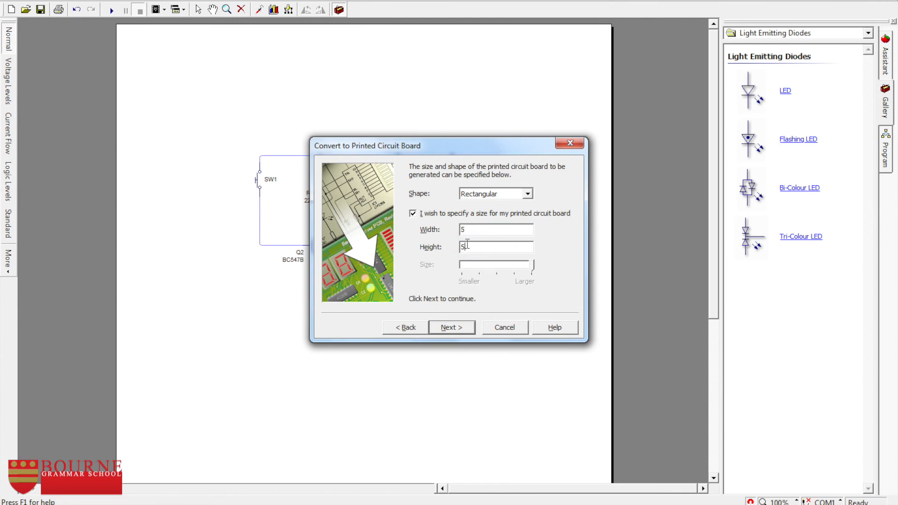
click(447, 327)
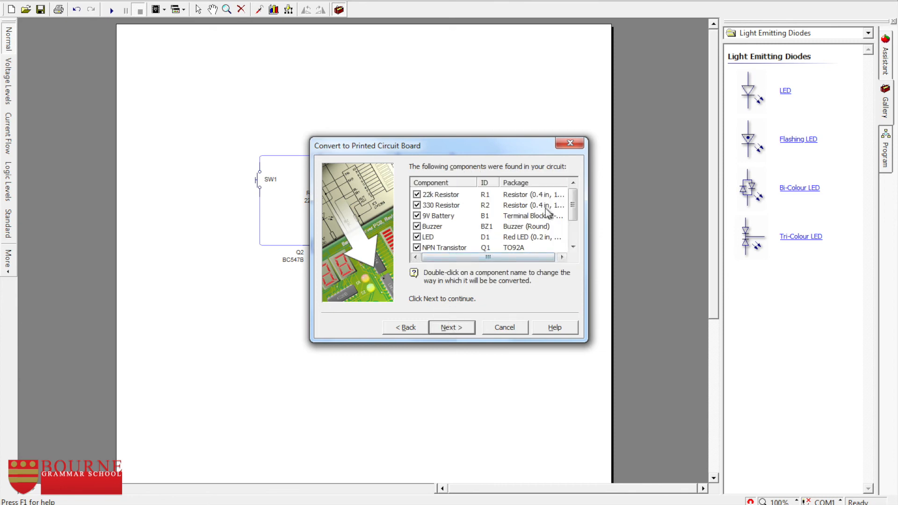
- Review the component list, keep customized component pads on and automatic placement off, and proceed through the conversion to the PCB layout
drag(572, 211, 573, 187)
click(467, 330)
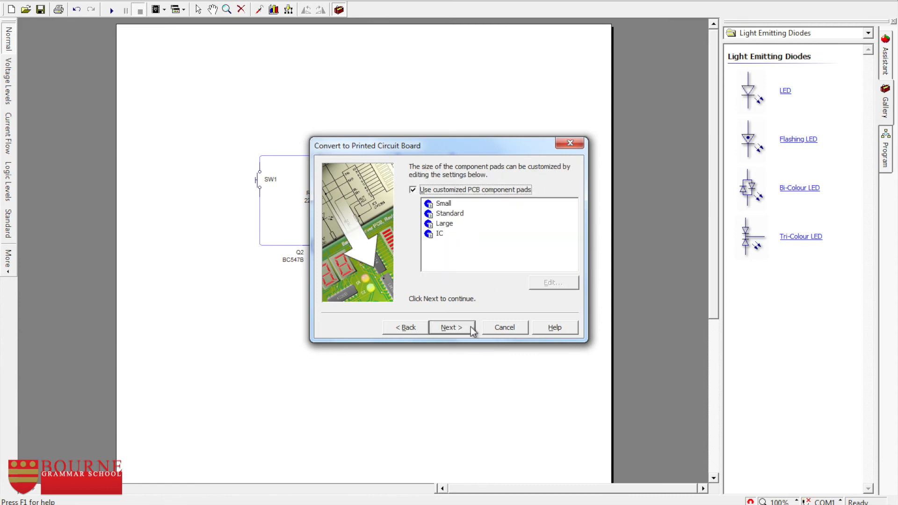
click(450, 213)
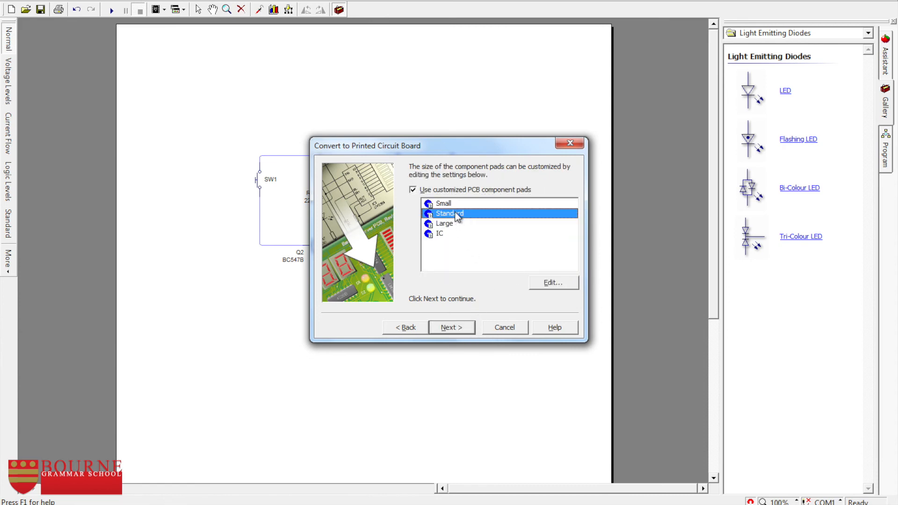
click(452, 327)
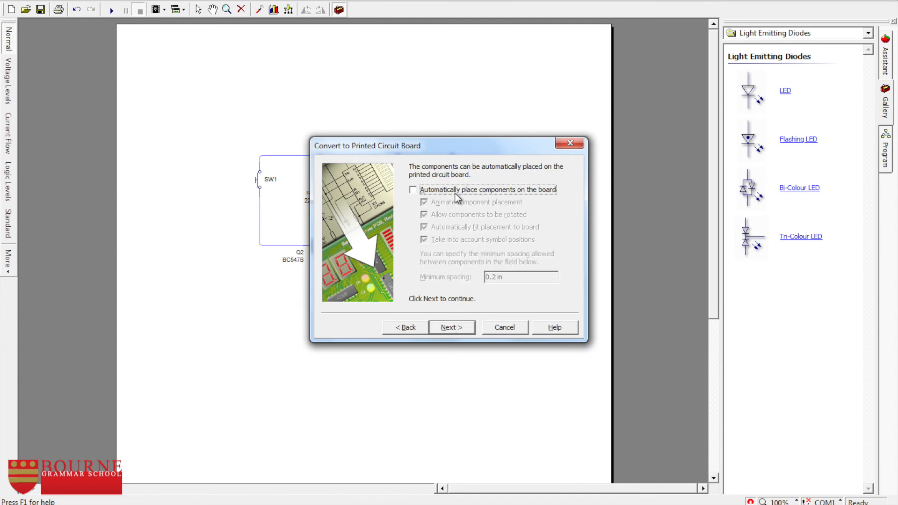
click(453, 328)
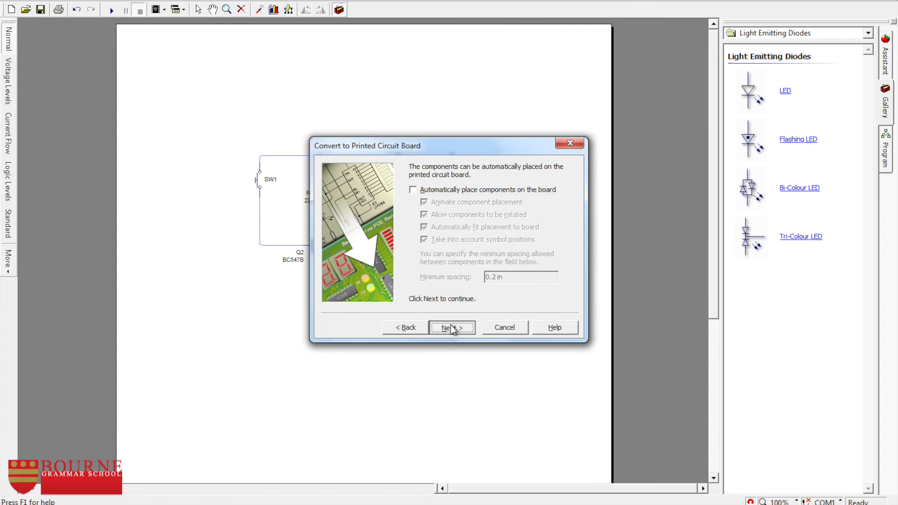
click(459, 328)
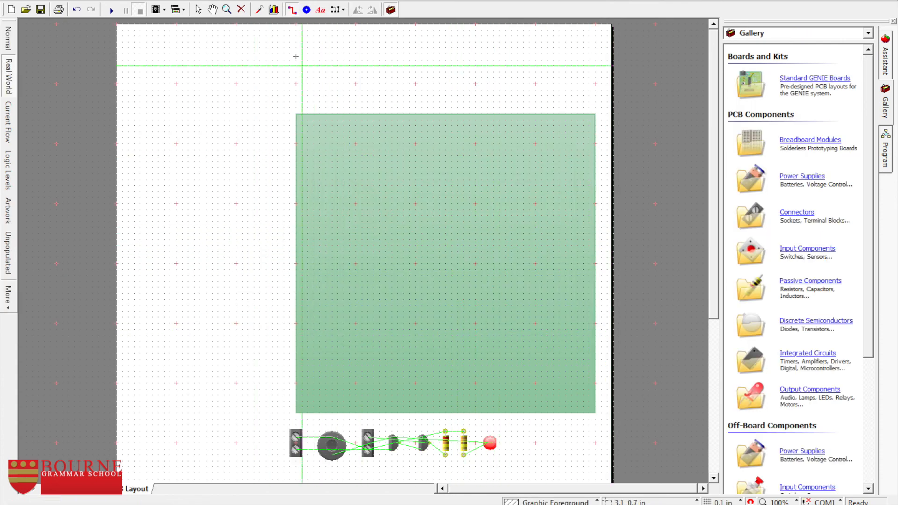
- Move the whole row of converted components from below the board onto the upper part of the board
click(213, 9)
scroll(314, 166, down, 3)
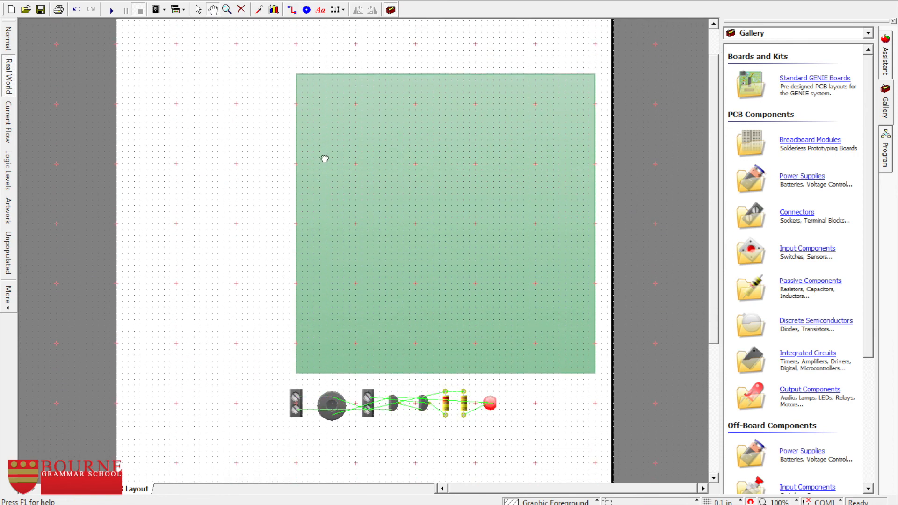
click(198, 9)
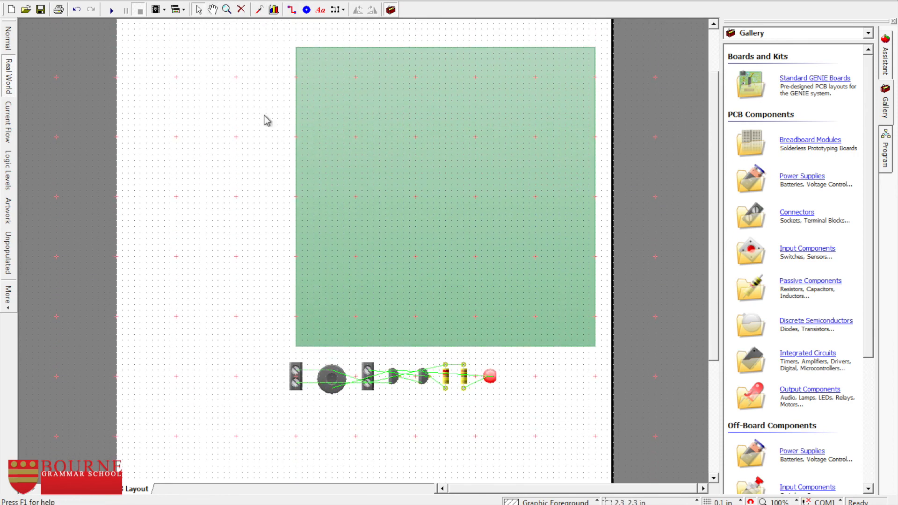
drag(251, 345, 522, 407)
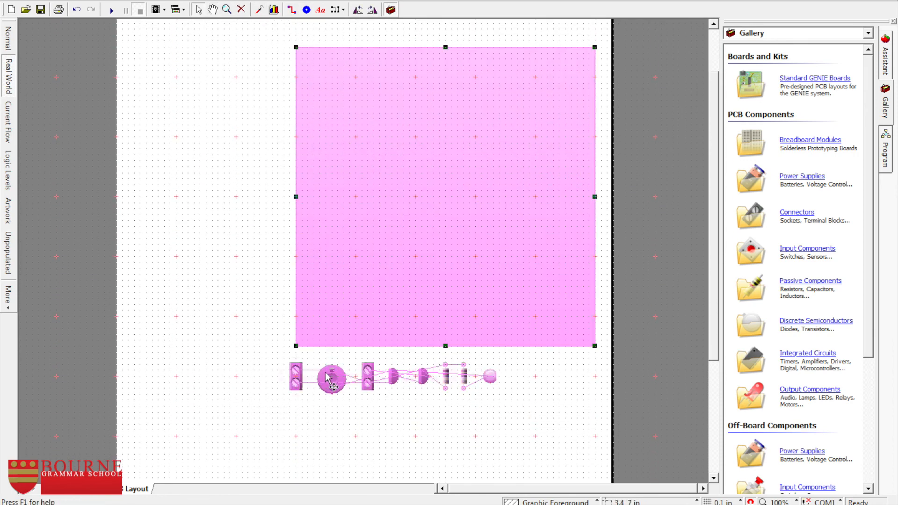
click(333, 418)
drag(282, 355, 517, 414)
drag(327, 383, 398, 78)
- Move the board together with all its components into the upper-left corner of the page
drag(277, 31, 379, 252)
drag(714, 175, 714, 113)
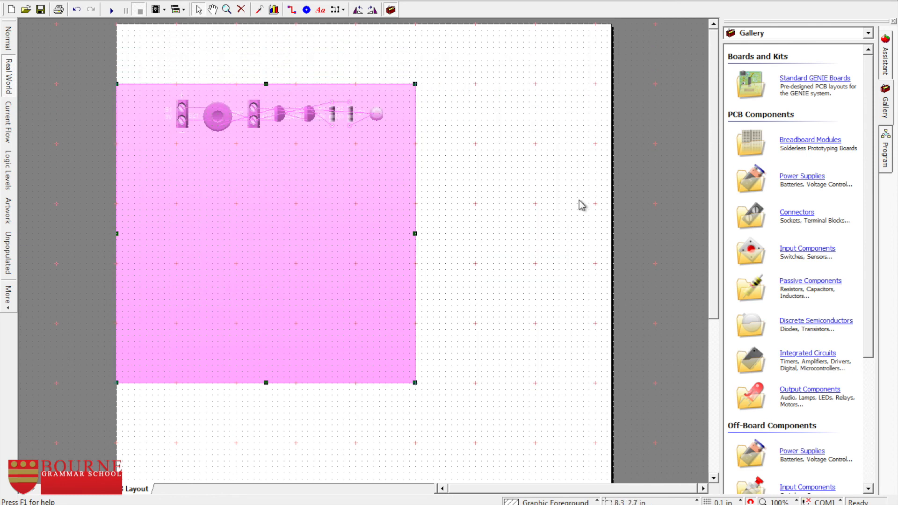
drag(354, 260, 358, 209)
click(588, 246)
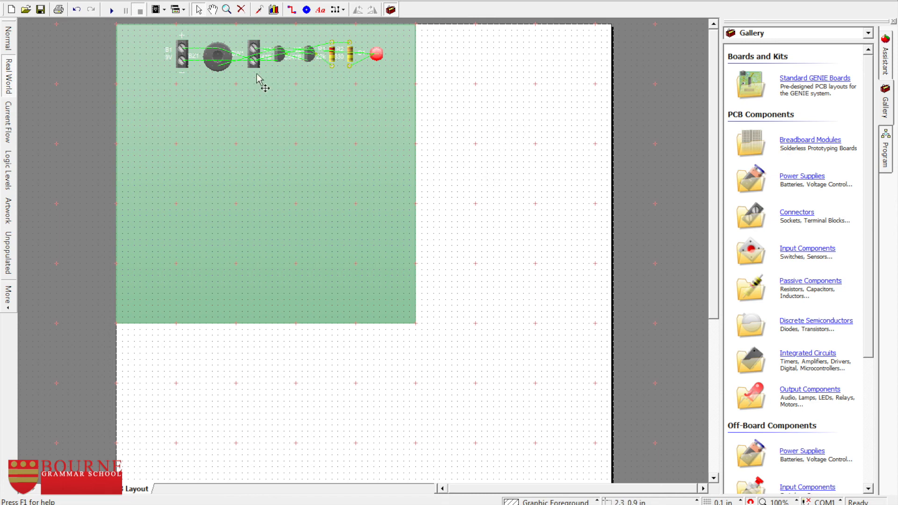
- Move the battery terminal block B1 down, away from the other components, and rotate it to lie horizontally
click(182, 58)
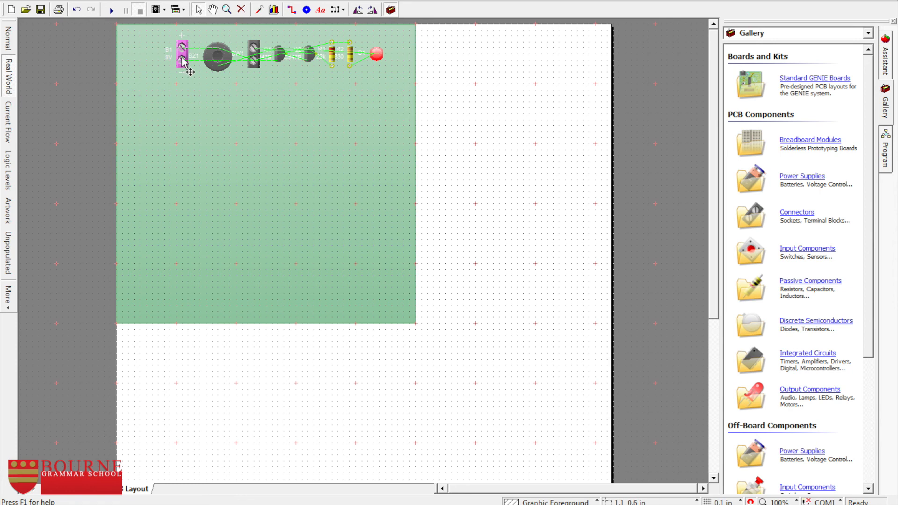
drag(182, 58, 182, 143)
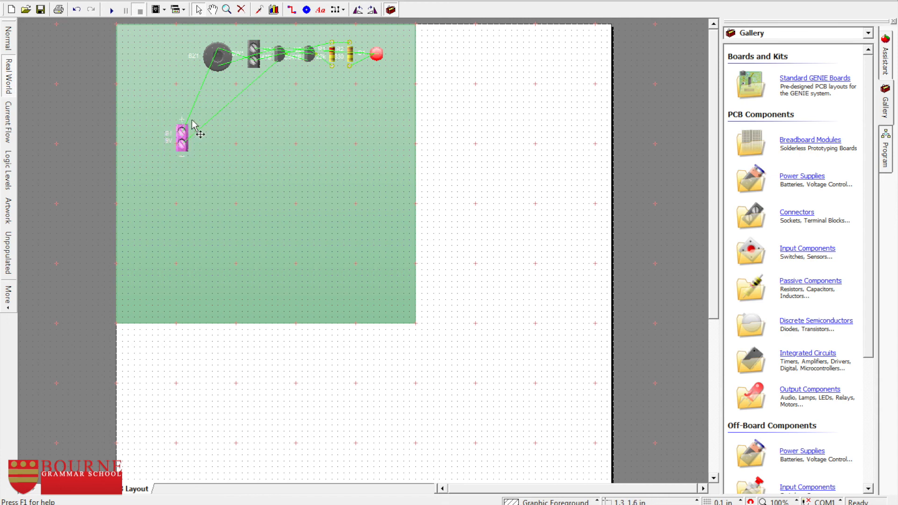
click(359, 11)
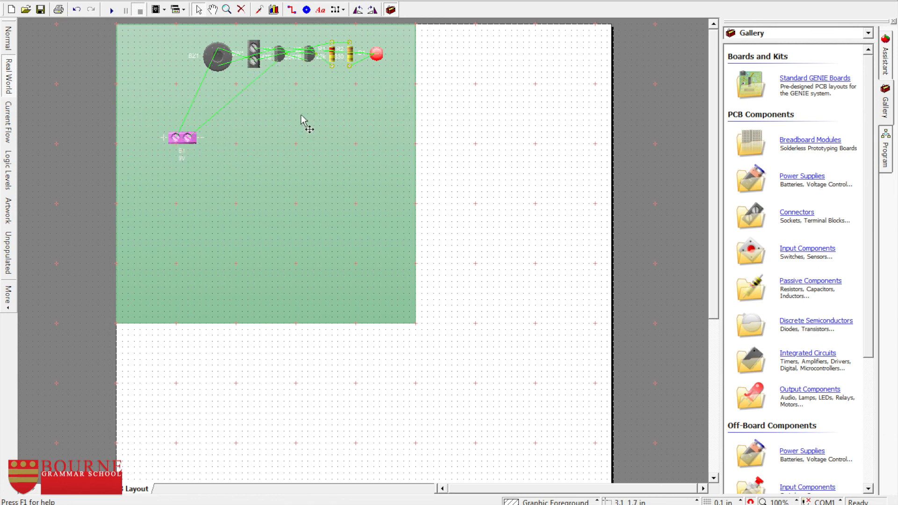
- Place the buzzer BZ1 just above the battery terminal block B1
drag(225, 61, 187, 103)
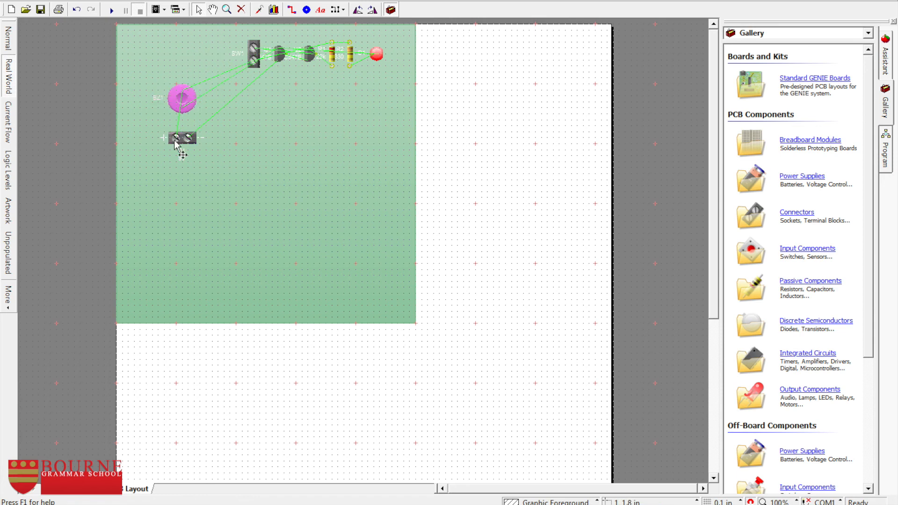
click(227, 10)
drag(125, 42, 421, 191)
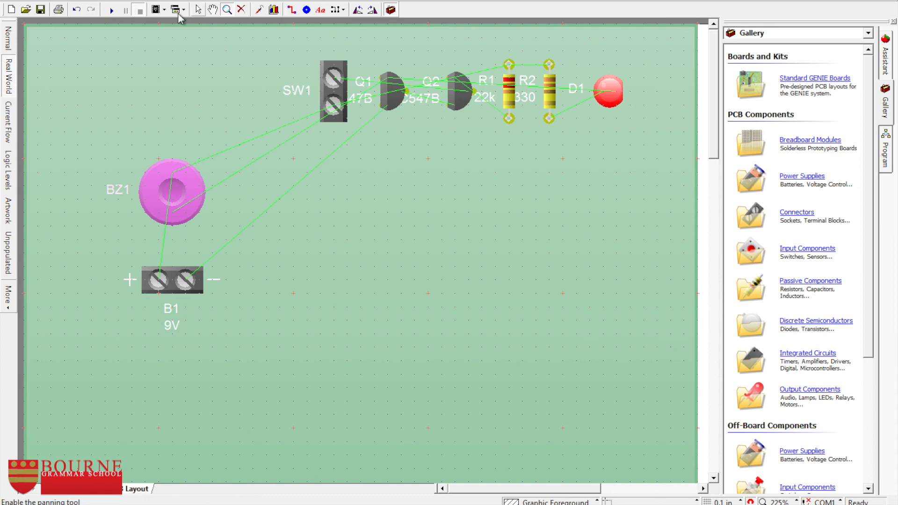
click(198, 10)
drag(191, 181, 190, 195)
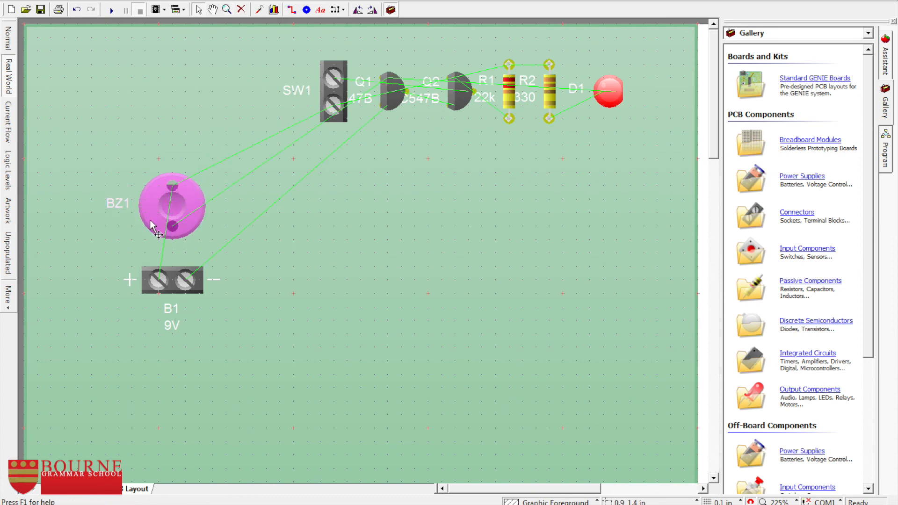
- Show the board in the Unpopulated view and reposition buzzer BZ1 directly above the battery terminal block, centred between its two pads
click(16, 260)
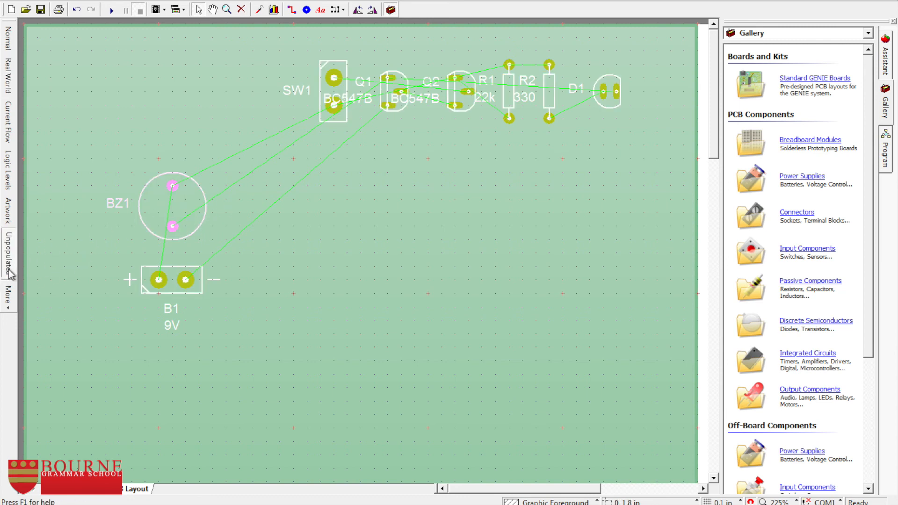
drag(197, 225, 189, 226)
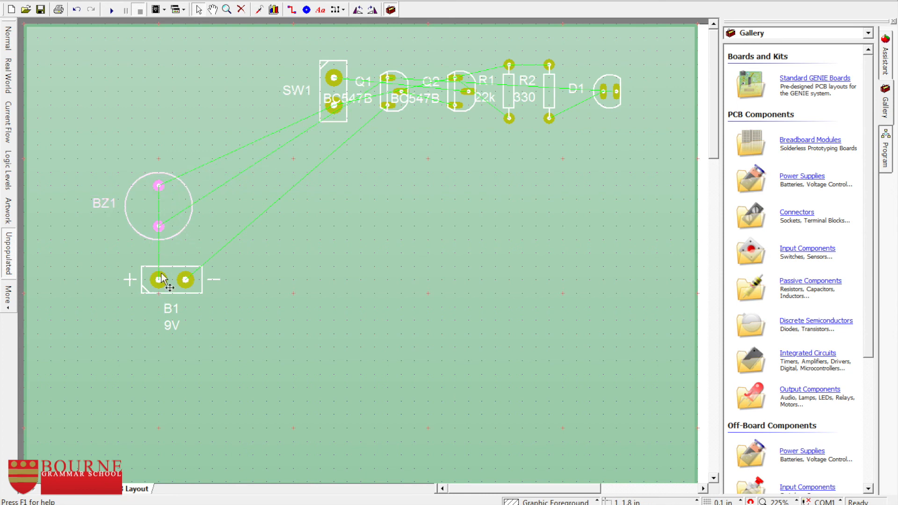
drag(188, 231, 193, 230)
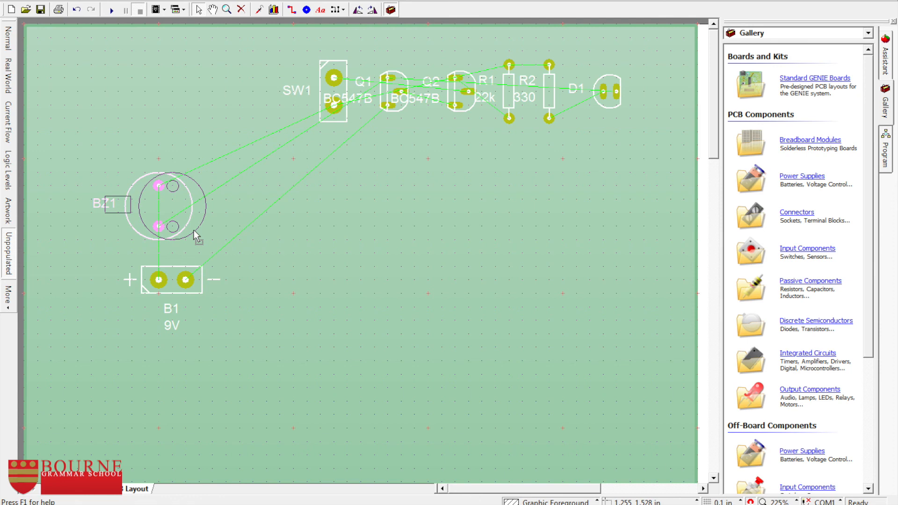
drag(193, 230, 192, 242)
click(444, 209)
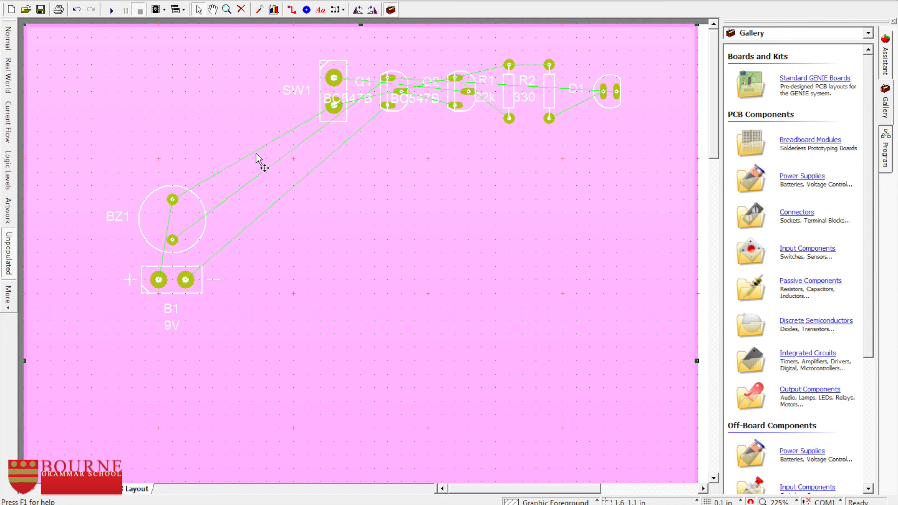
- Draw an L-shaped track from the battery's positive pad to the buzzer's upper pad and delete the rats-nest line between them
click(293, 11)
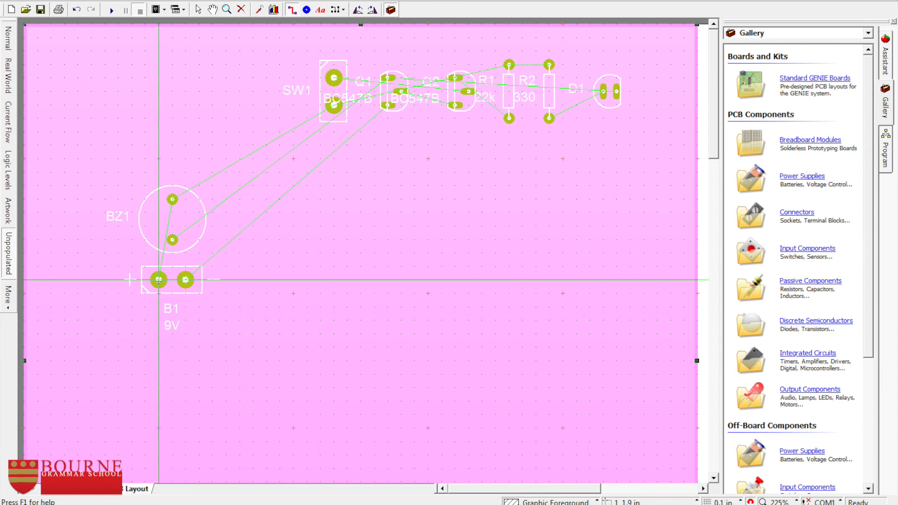
click(158, 200)
click(172, 199)
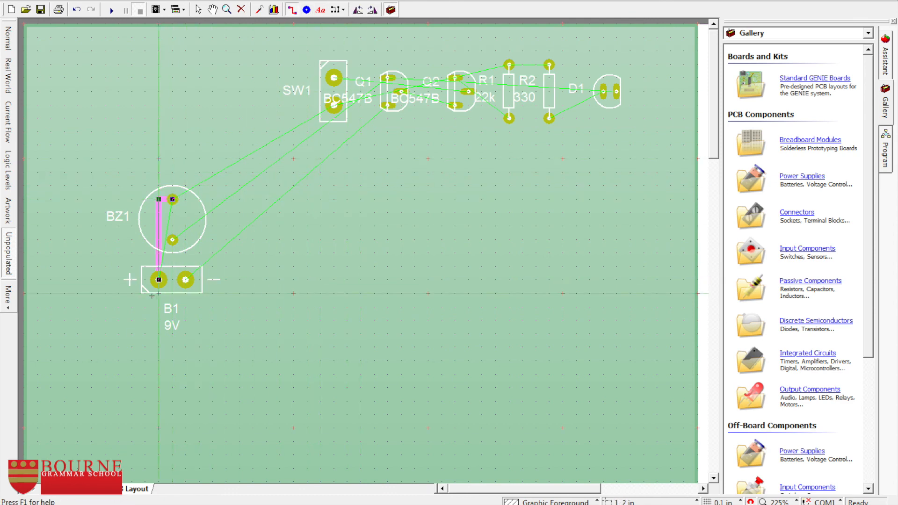
key(Escape)
right_click(167, 223)
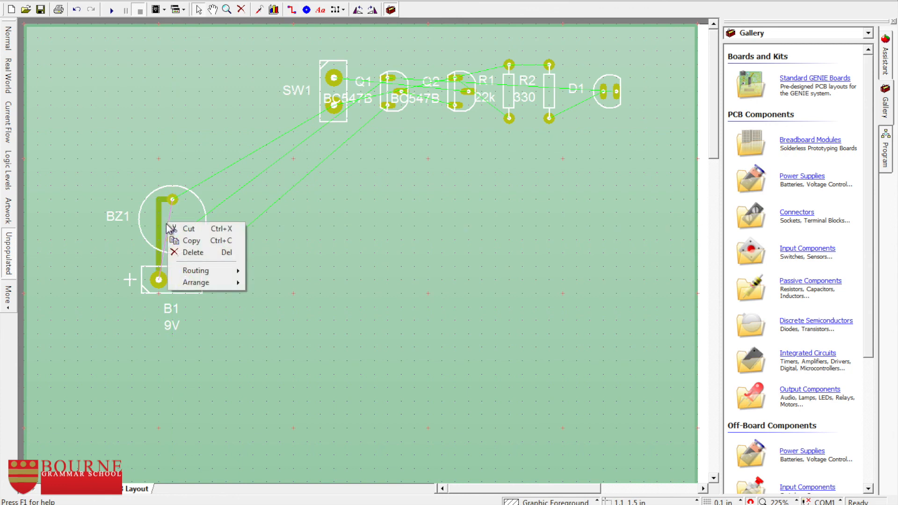
click(195, 251)
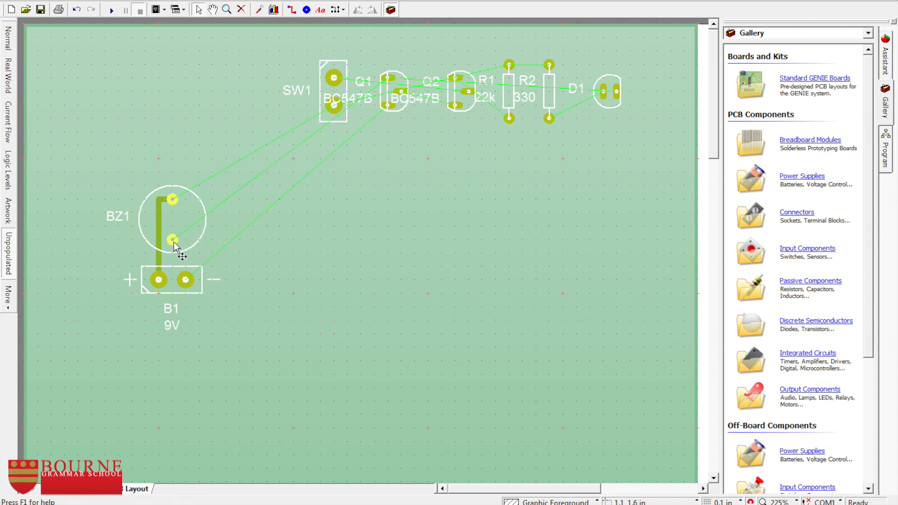
- Move LED D1 down to the open area of the board below transistor Q2 and resistor R1
drag(614, 106, 505, 238)
- Delete the name and value labels of the battery, buzzer, switch, transistors and resistors
drag(398, 99, 402, 215)
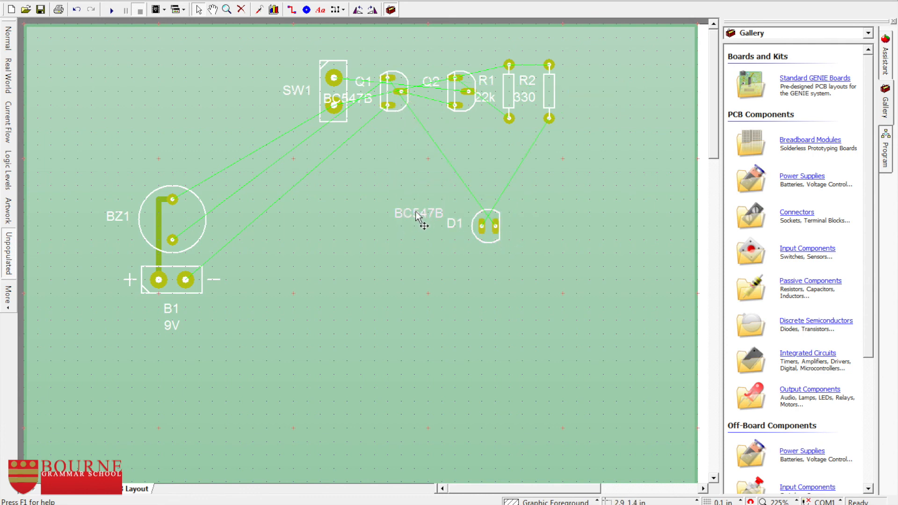
key(Delete)
key(Delete)
click(365, 100)
key(Delete)
click(364, 82)
key(Delete)
click(297, 88)
key(Delete)
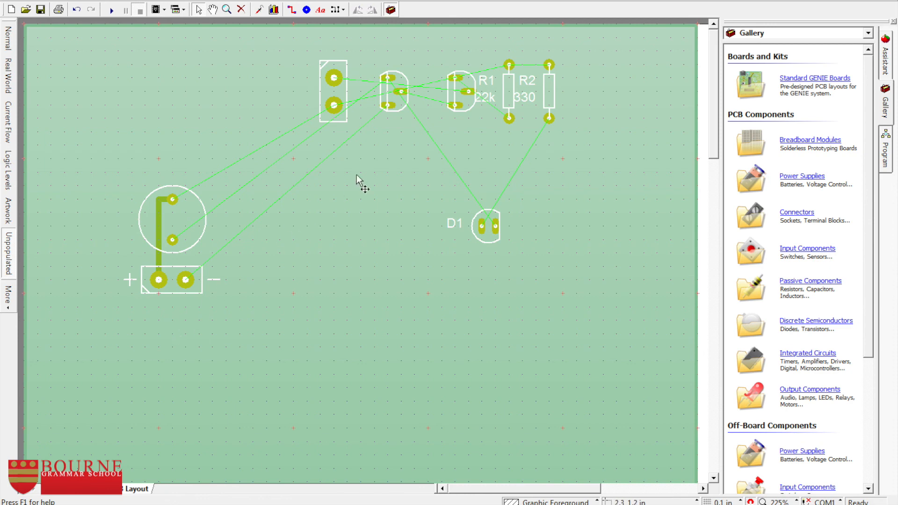
key(Delete)
click(526, 87)
key(Delete)
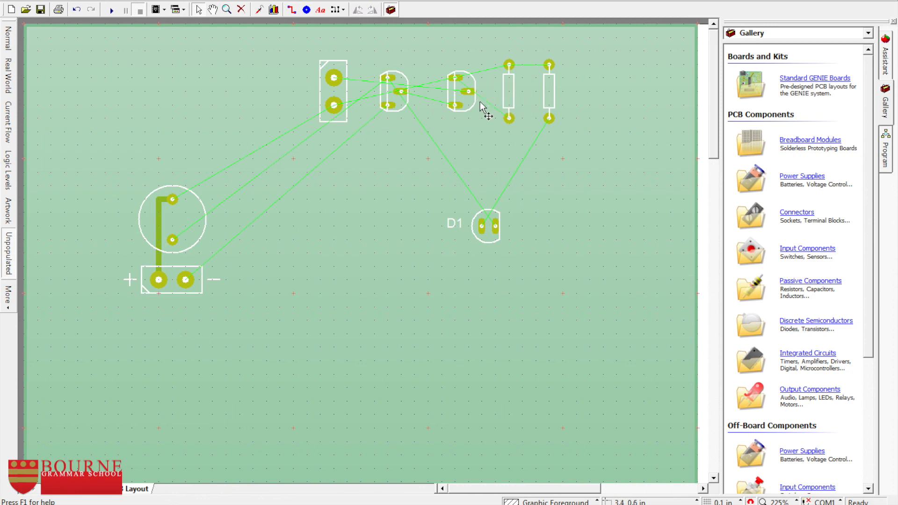
- Move the LED up closer to the resistors and place transistor Q1 beside the buzzer, above the battery's negative pad
drag(405, 96, 412, 159)
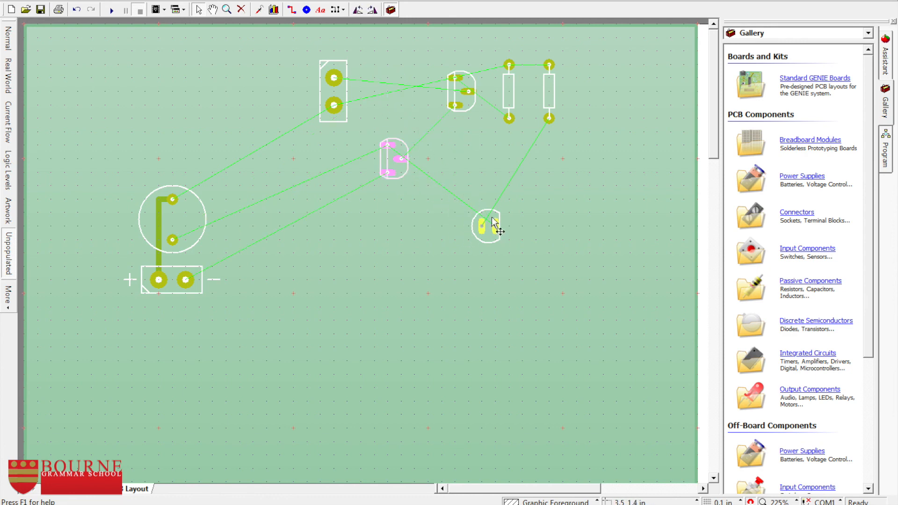
drag(498, 215, 498, 162)
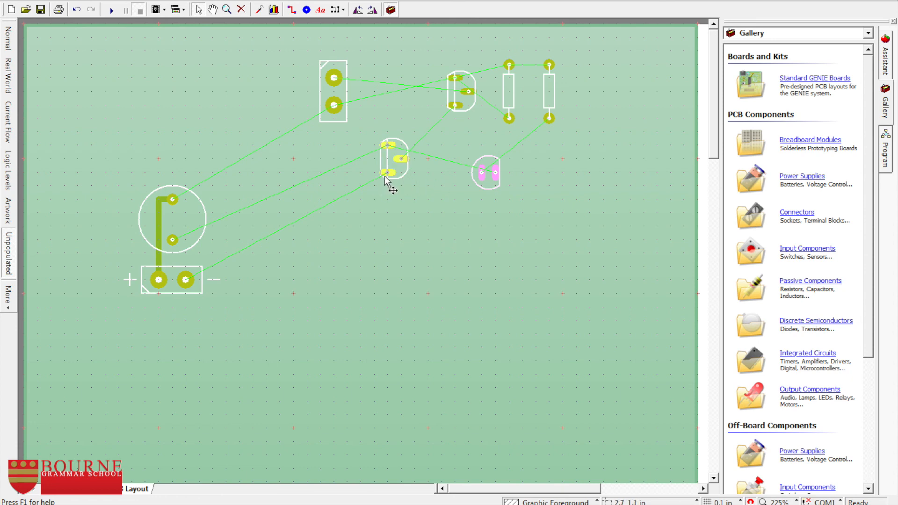
drag(401, 164, 274, 233)
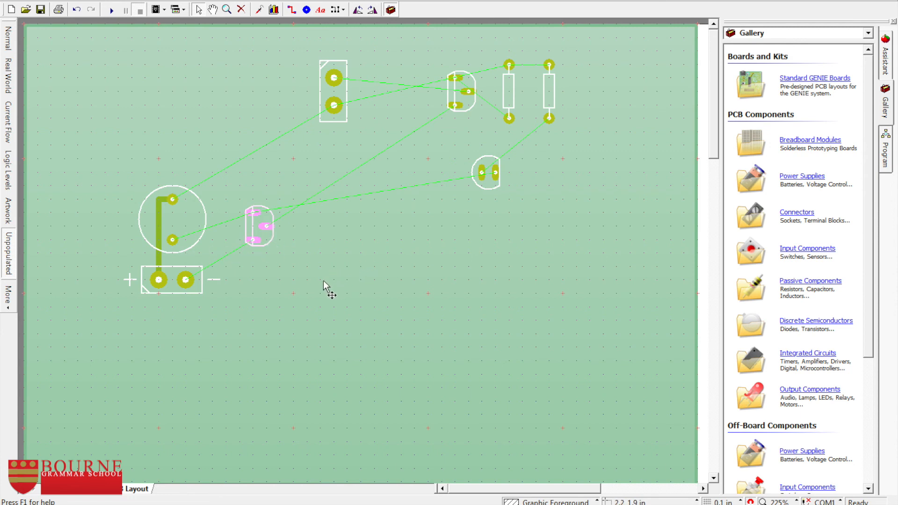
click(262, 246)
drag(259, 246, 251, 251)
drag(249, 251, 265, 241)
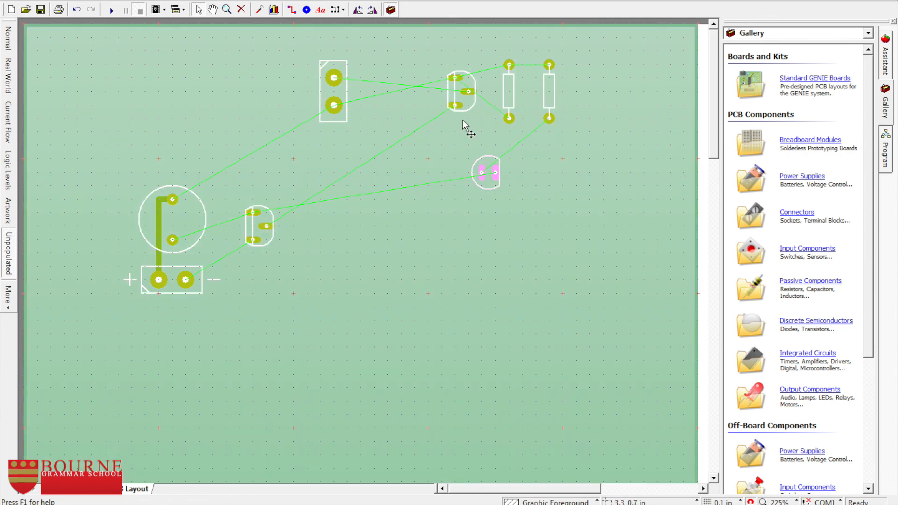
- Move transistor Q2 beside transistor Q1, and place the switch, rotated to lie horizontally, just below the two transistors
drag(461, 107, 298, 234)
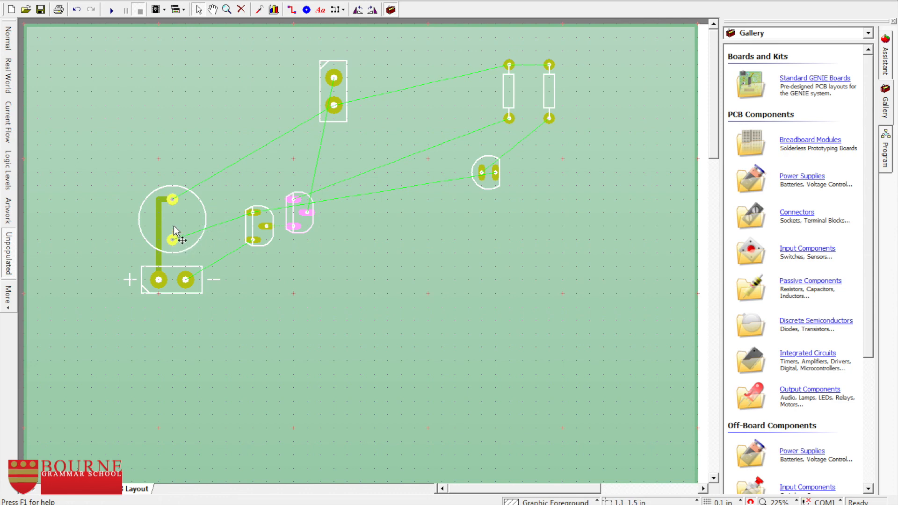
click(340, 120)
drag(342, 121, 345, 299)
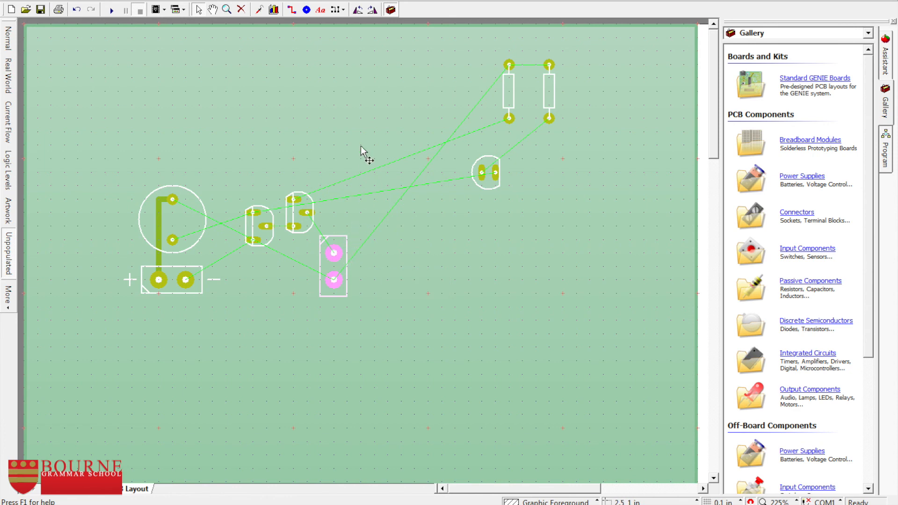
click(373, 11)
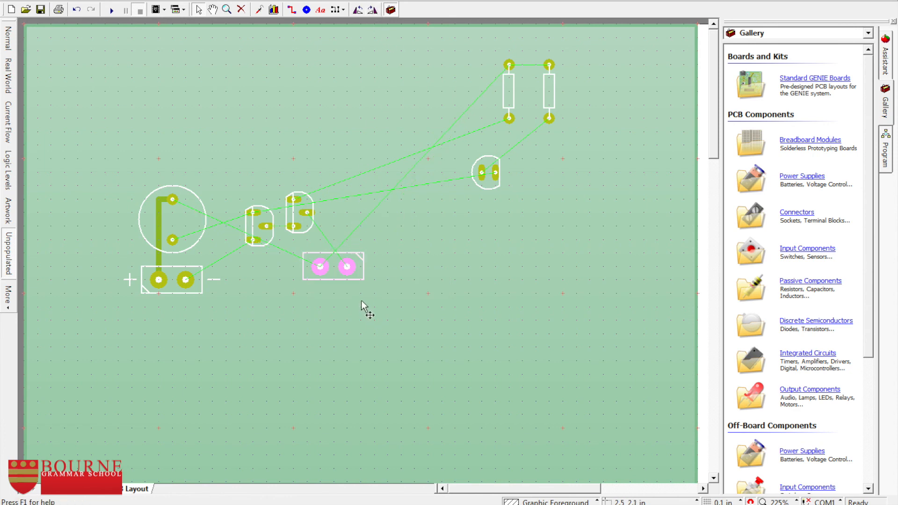
drag(353, 271, 313, 282)
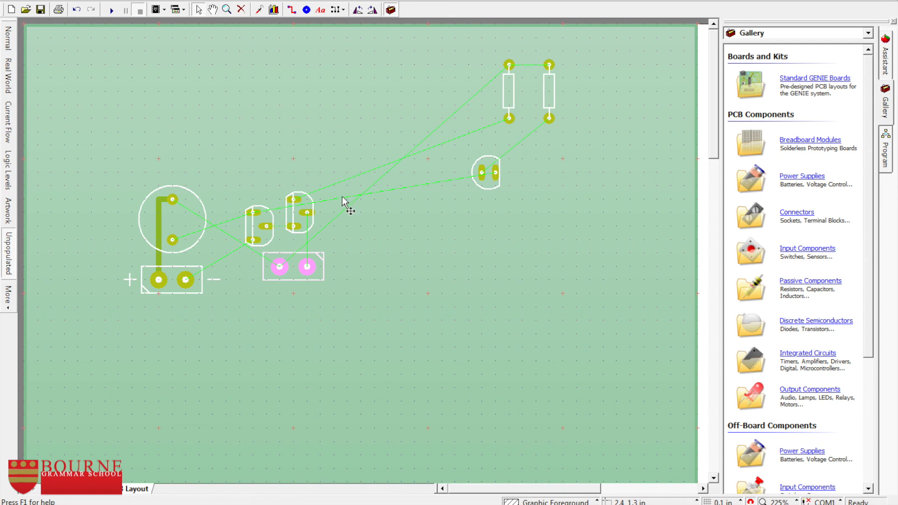
- Rotate the left resistor to horizontal and place it between the buzzer's upper pad and transistor Q2's upper pad
drag(510, 99, 264, 161)
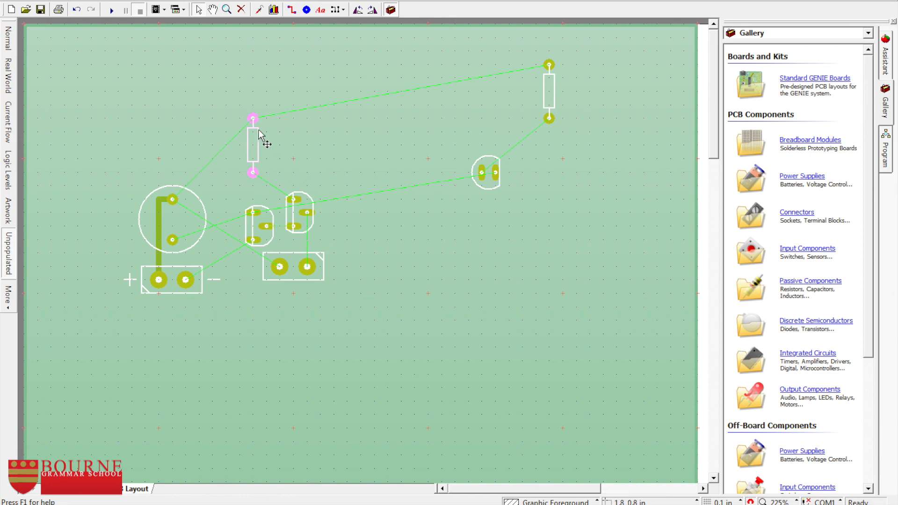
click(360, 13)
drag(258, 148, 252, 201)
- Rotate the remaining vertical resistor to horizontal and place it between the battery's negative pad and the switch
drag(549, 98, 236, 306)
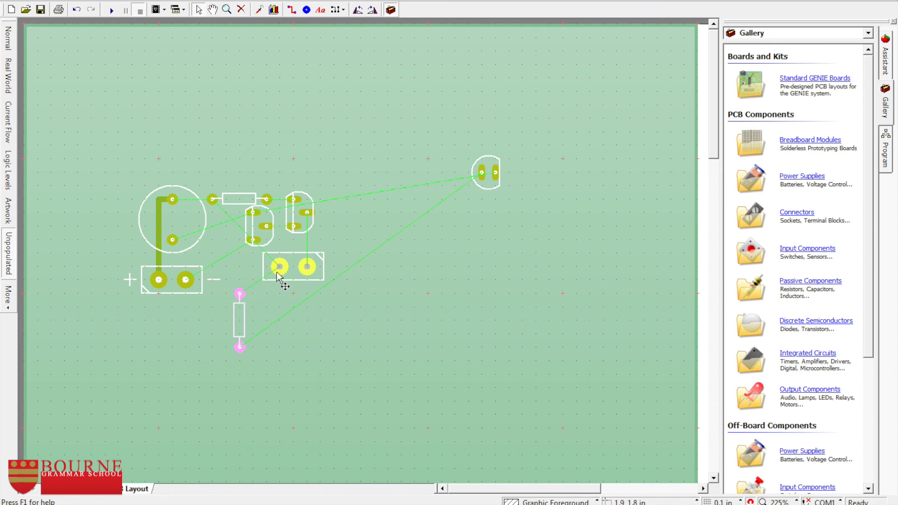
click(238, 326)
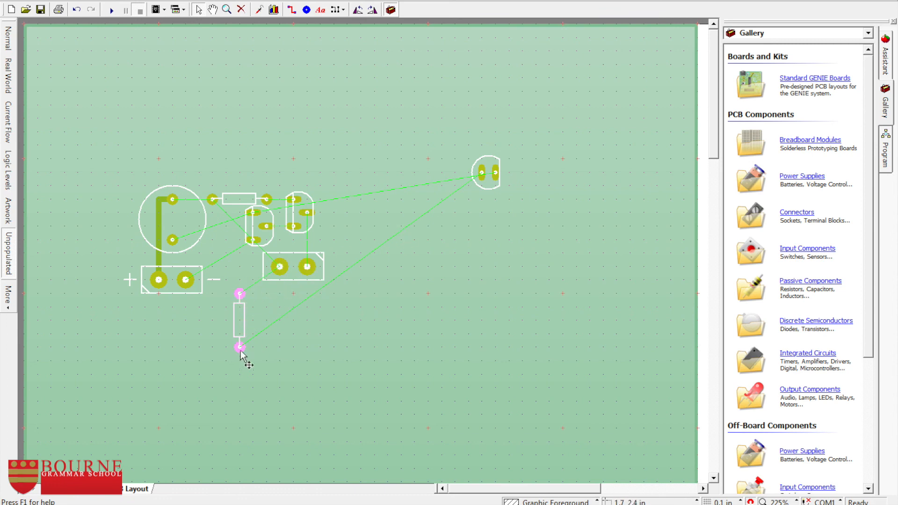
click(373, 12)
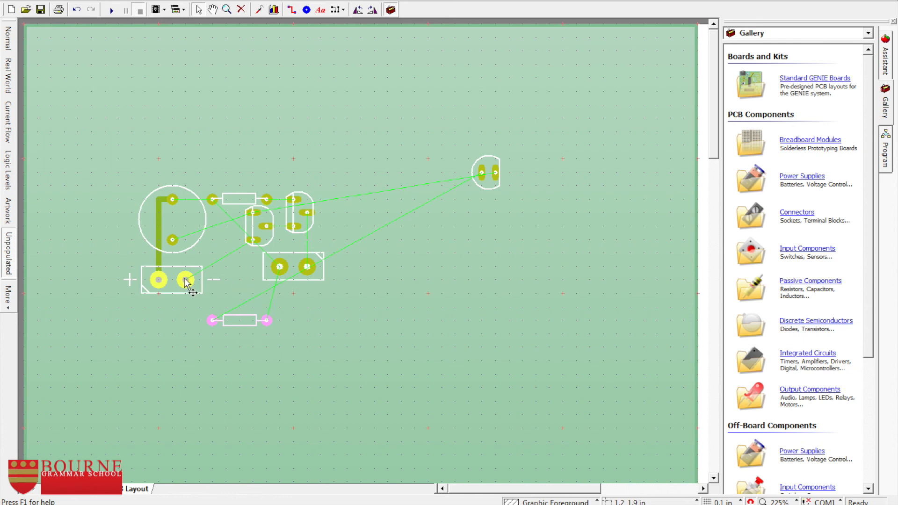
drag(240, 322, 236, 284)
click(311, 290)
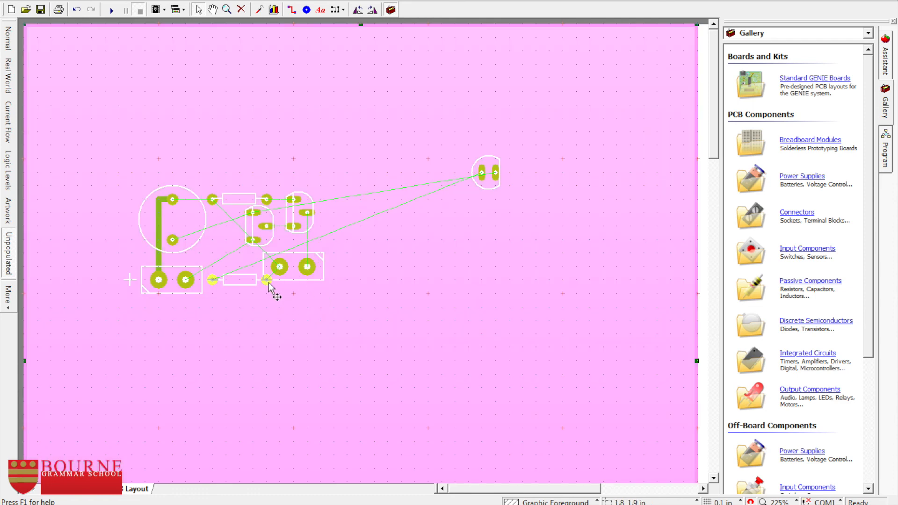
- Rotate the LED a quarter turn anticlockwise and place it between the buzzer and transistor Q1, above the lower resistor
click(488, 185)
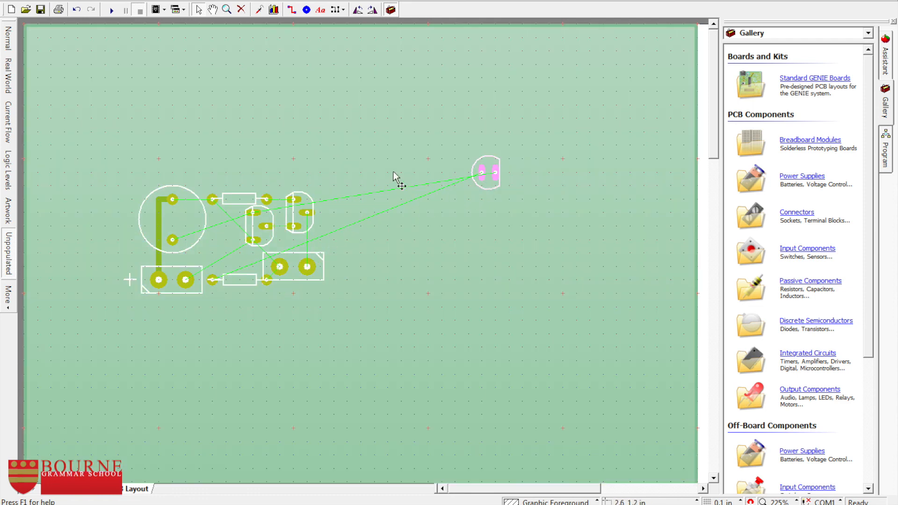
click(492, 192)
click(494, 174)
drag(500, 185, 374, 227)
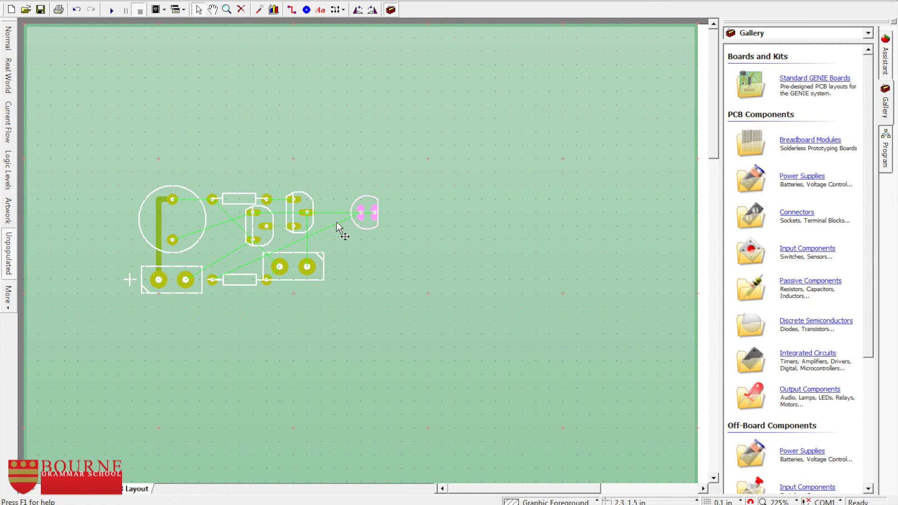
click(372, 10)
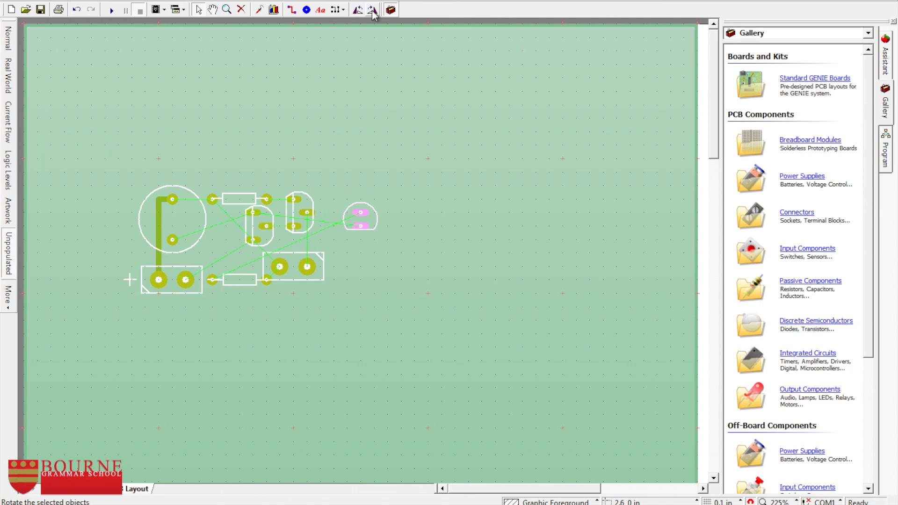
click(358, 10)
click(358, 10)
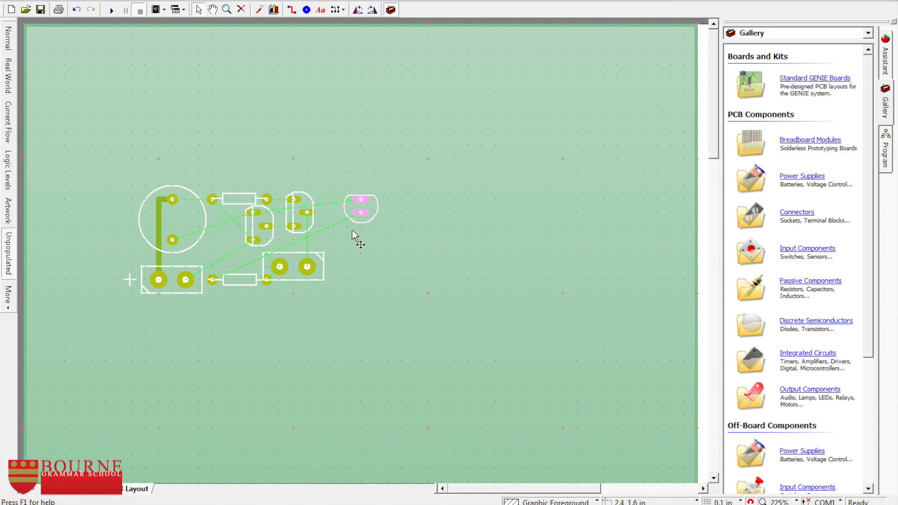
drag(369, 218, 364, 245)
drag(374, 244, 246, 255)
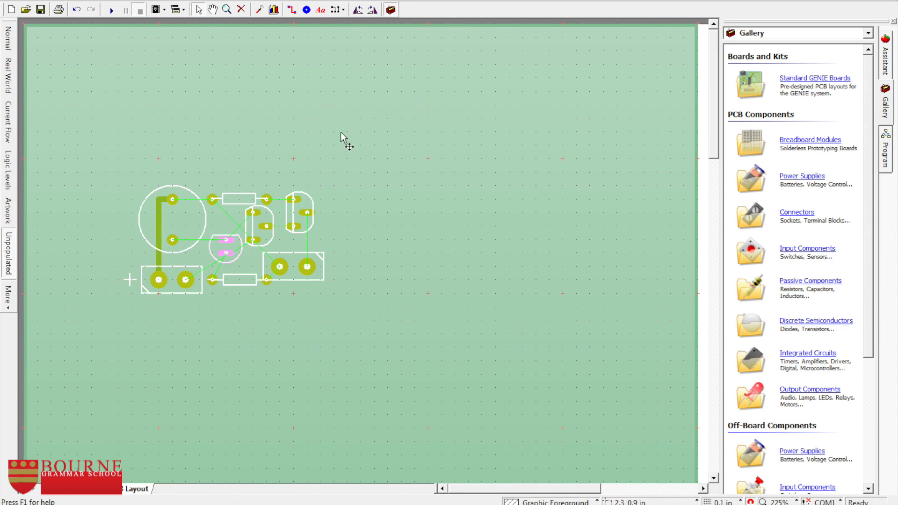
- Draw a track from the buzzer's upper pad to the upper resistor, and continue it around transistor Q2 and the switch to the switch's left pad
click(292, 9)
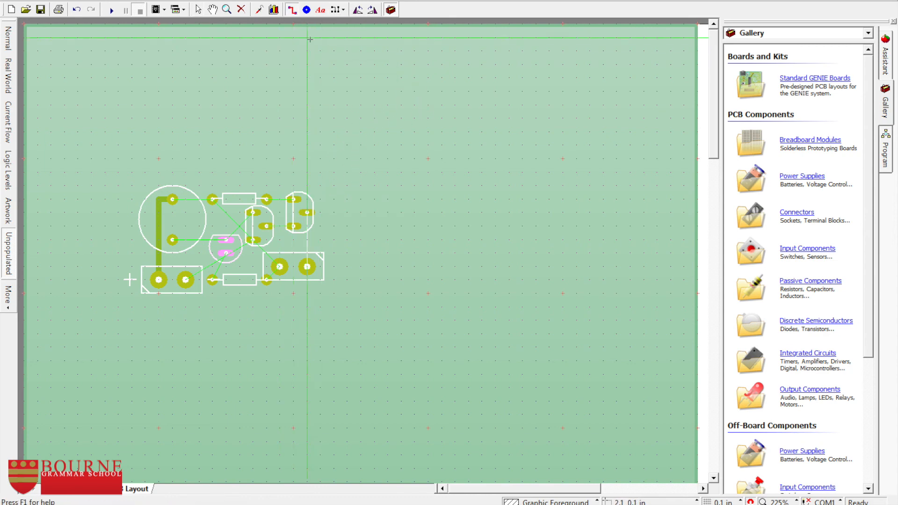
drag(172, 199, 212, 199)
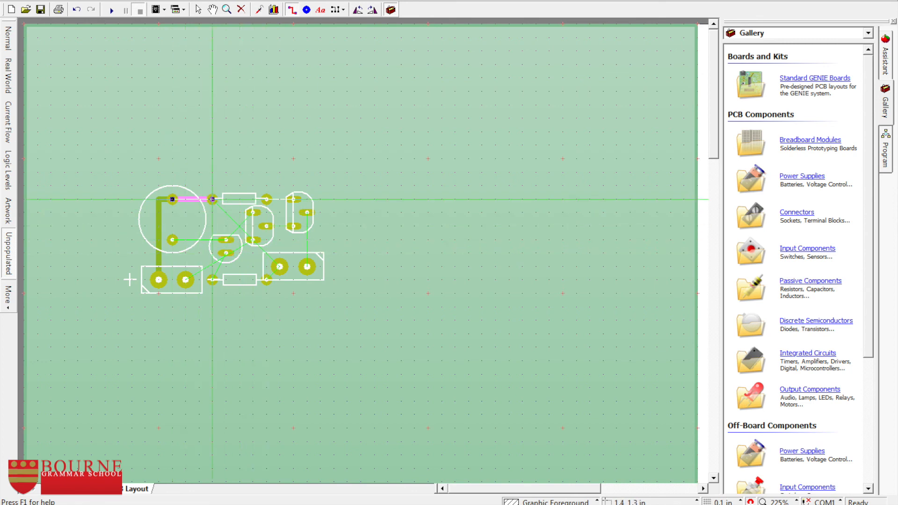
click(213, 186)
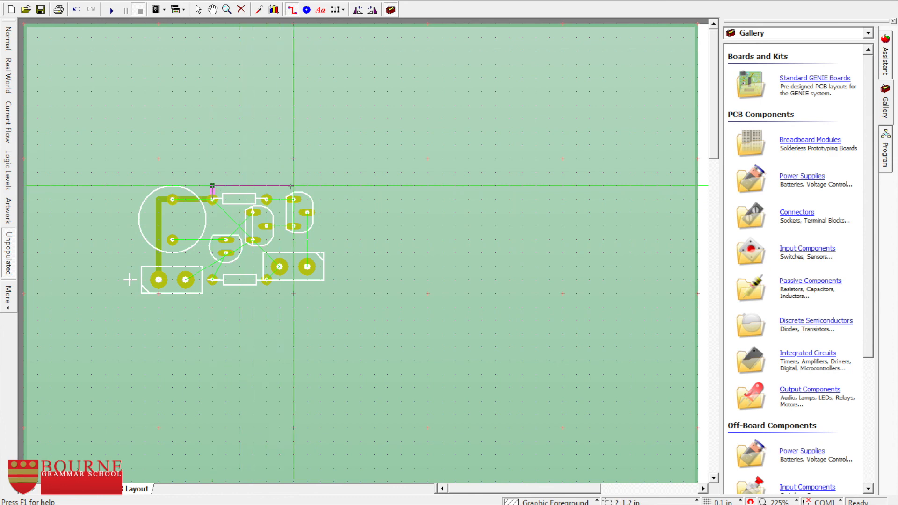
click(334, 186)
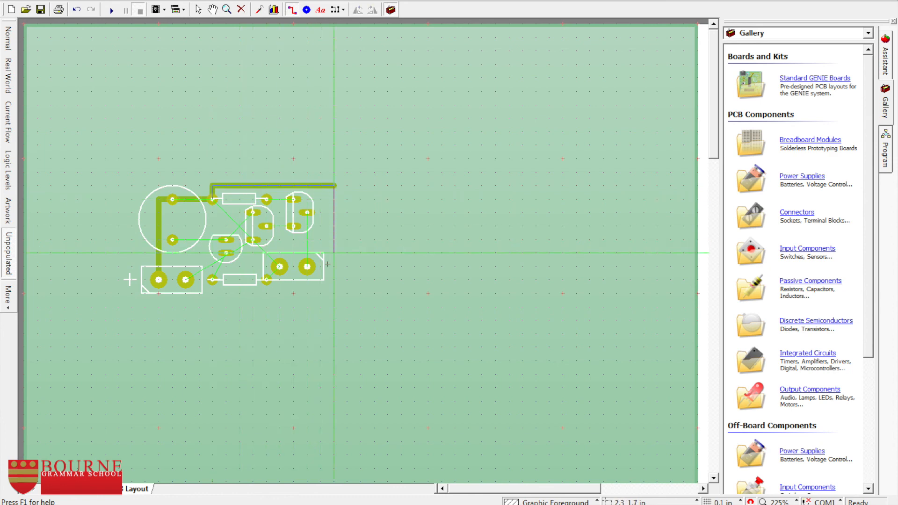
click(334, 293)
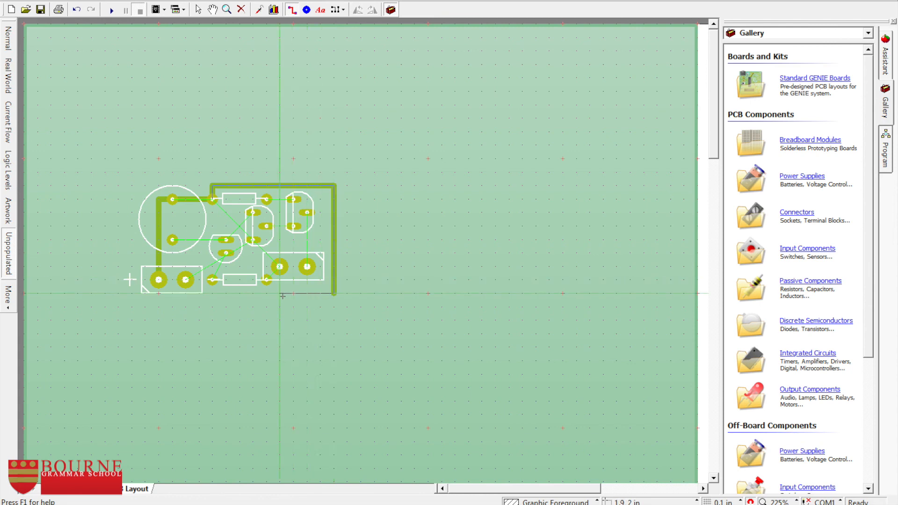
click(280, 294)
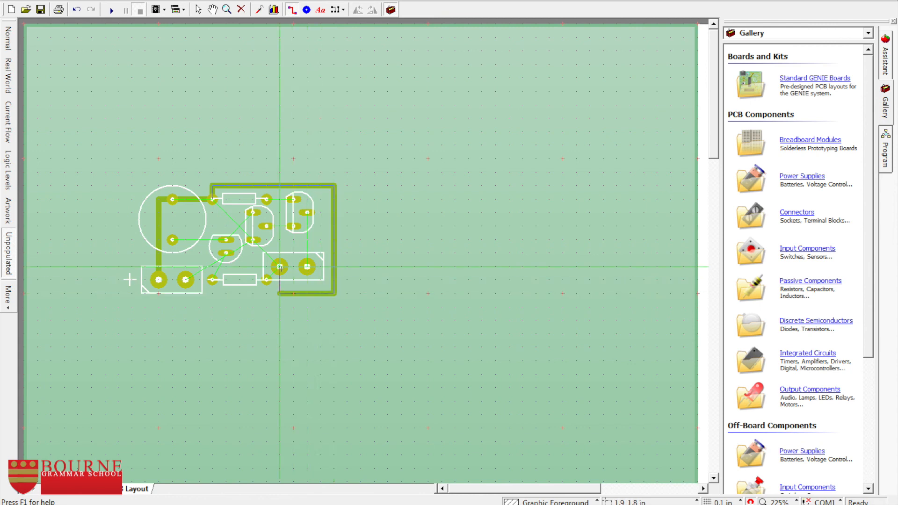
click(280, 267)
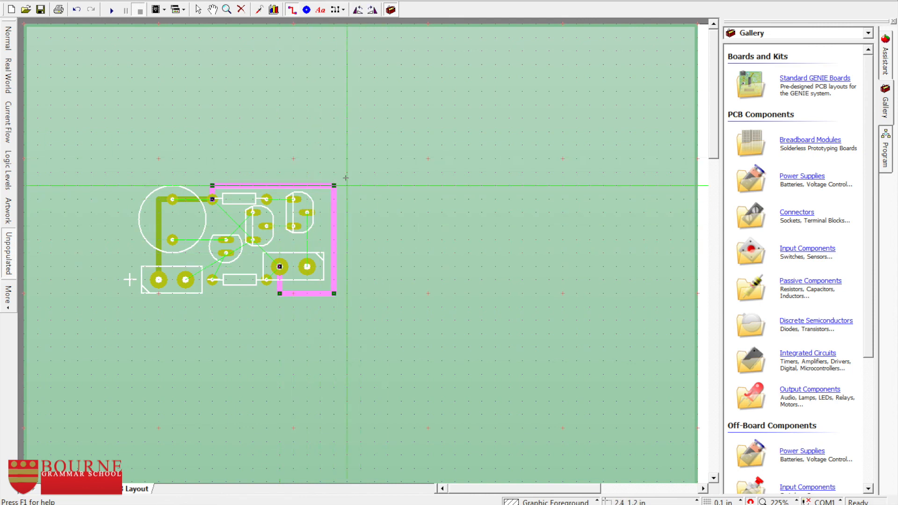
- Delete the rats-nest lines from the buzzer to the upper resistor and from that resistor to the switch
right_click(189, 200)
click(216, 230)
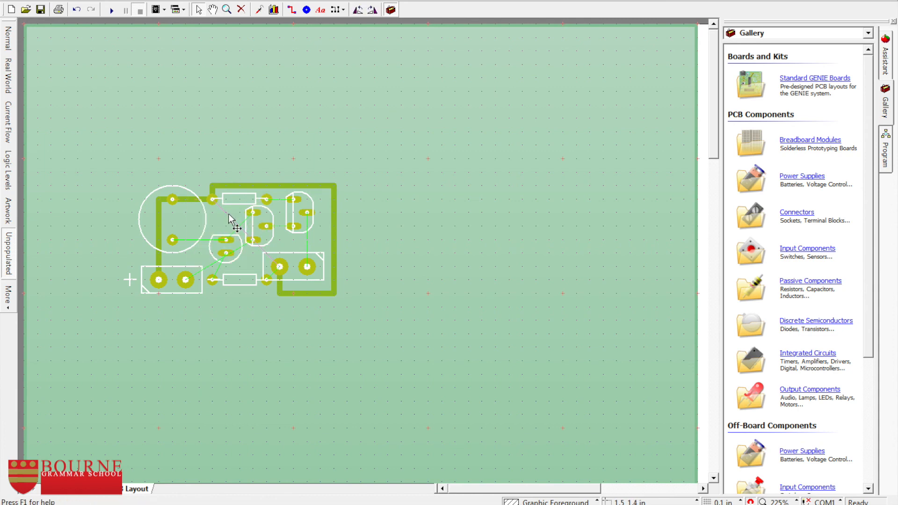
right_click(227, 216)
- Draw tracks from transistor Q2's pads to the upper resistor, the switch's right pad and Q1, and from the lower resistor to the outer track
click(292, 10)
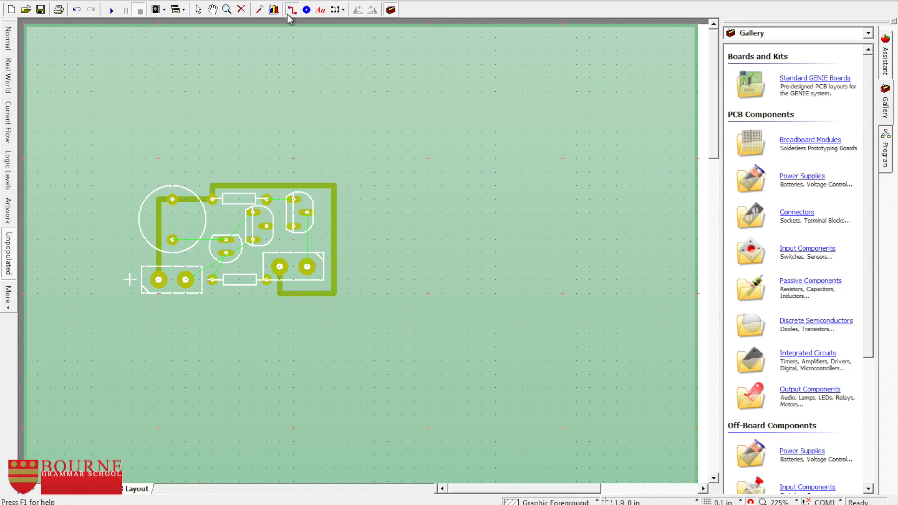
drag(266, 200, 307, 267)
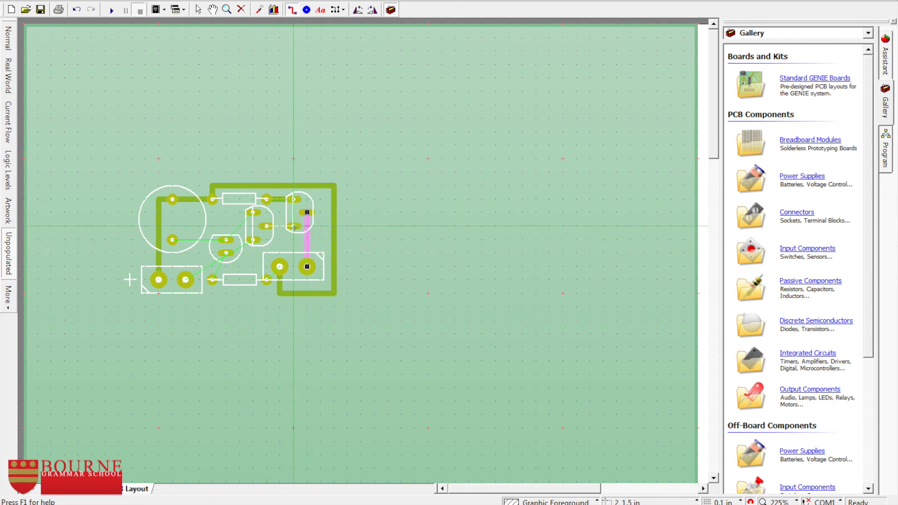
drag(293, 227, 266, 226)
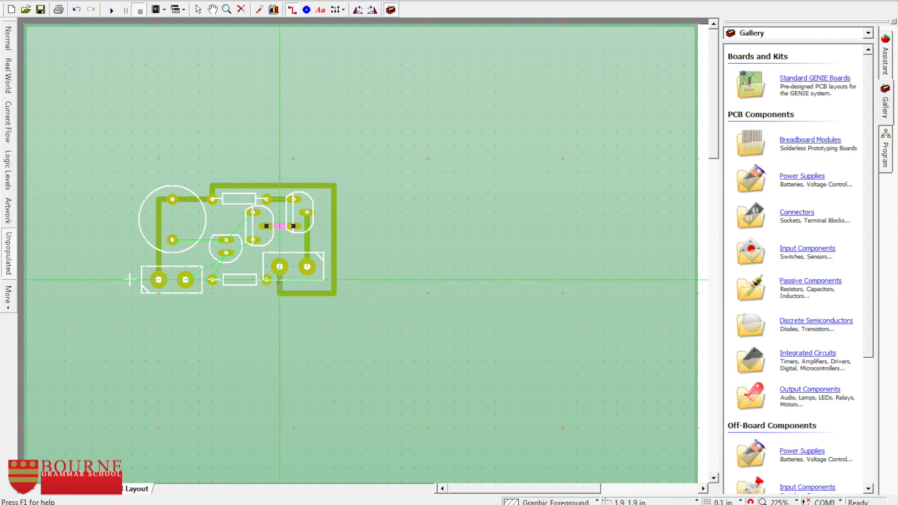
drag(266, 279, 280, 279)
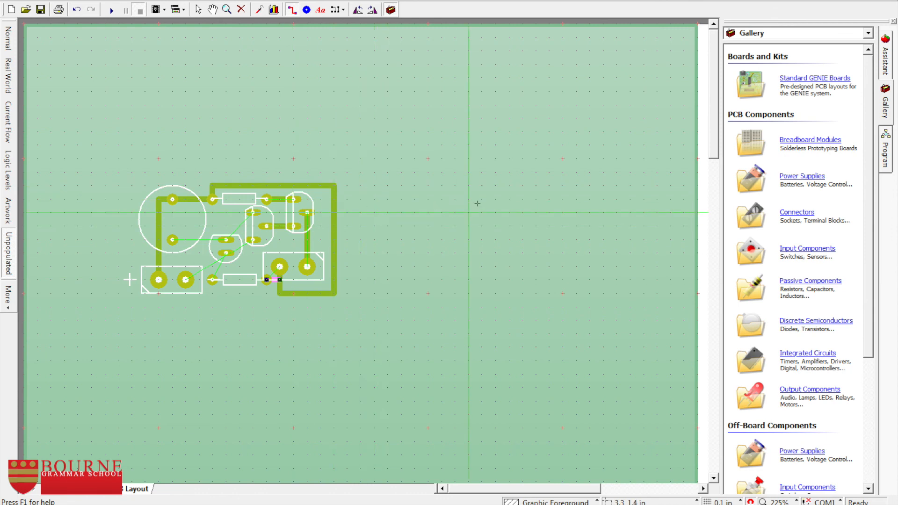
- Delete the rats-nest line between the upper resistor and transistor Q2, and the tracks joining Q2 to Q1 and to the switch
right_click(280, 199)
click(304, 231)
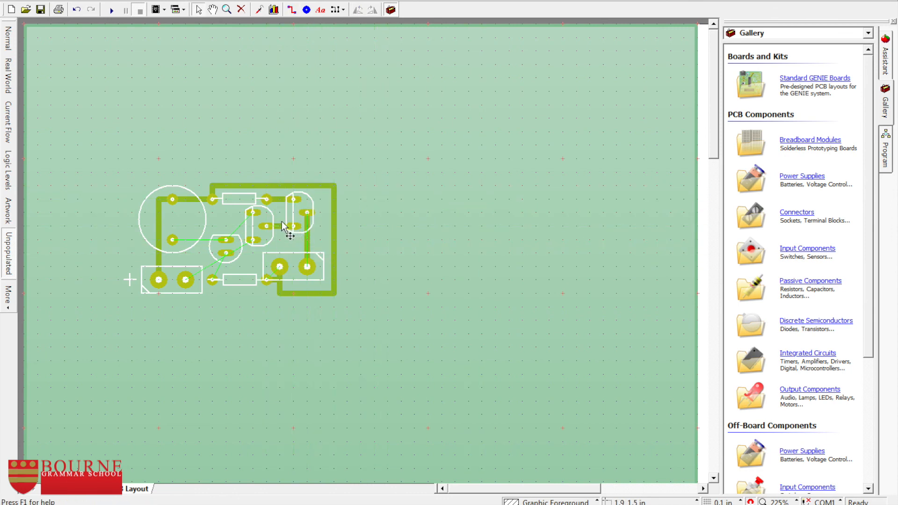
right_click(281, 226)
click(295, 274)
right_click(307, 252)
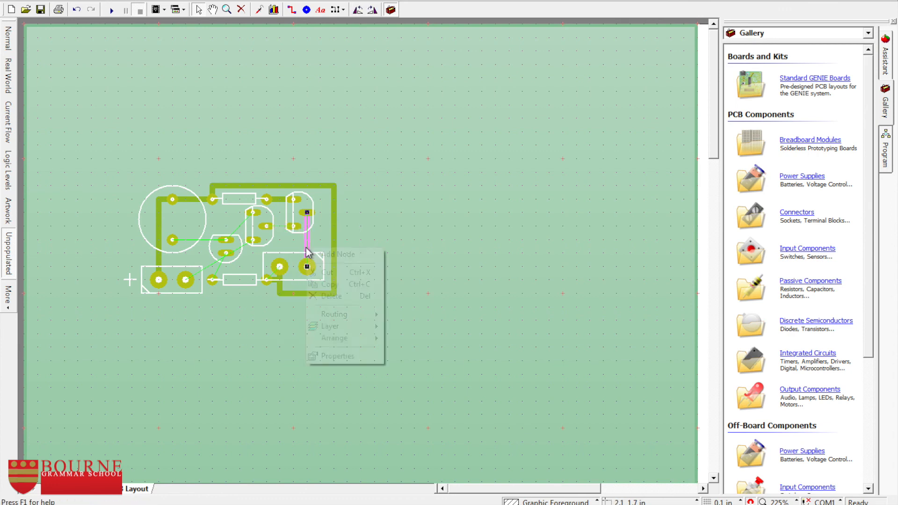
click(330, 297)
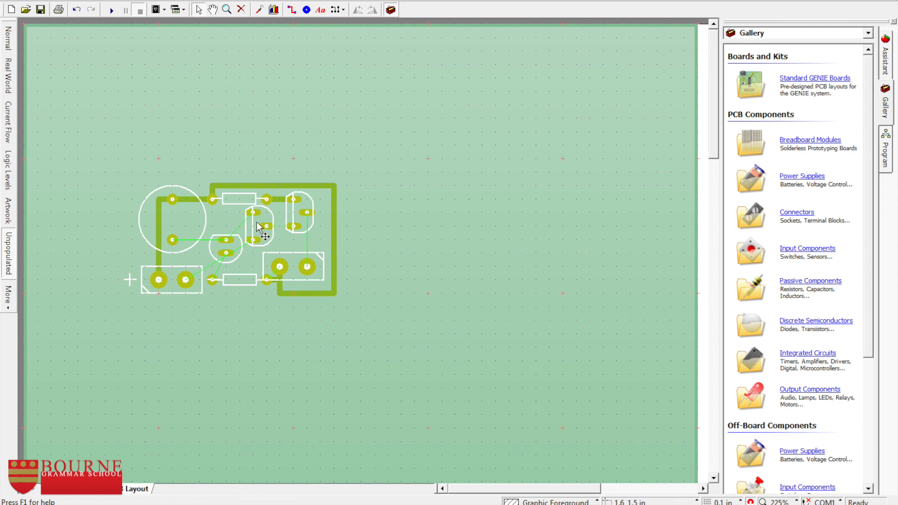
- Draw tracks from transistor Q2's lower pad to Q1's middle pad and from the buzzer's lower pad to the LED's upper pad
double_click(293, 12)
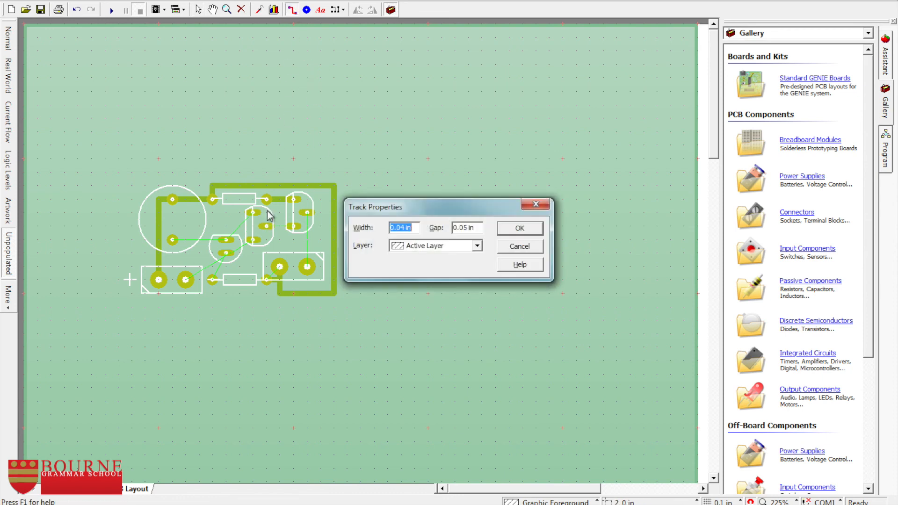
click(518, 244)
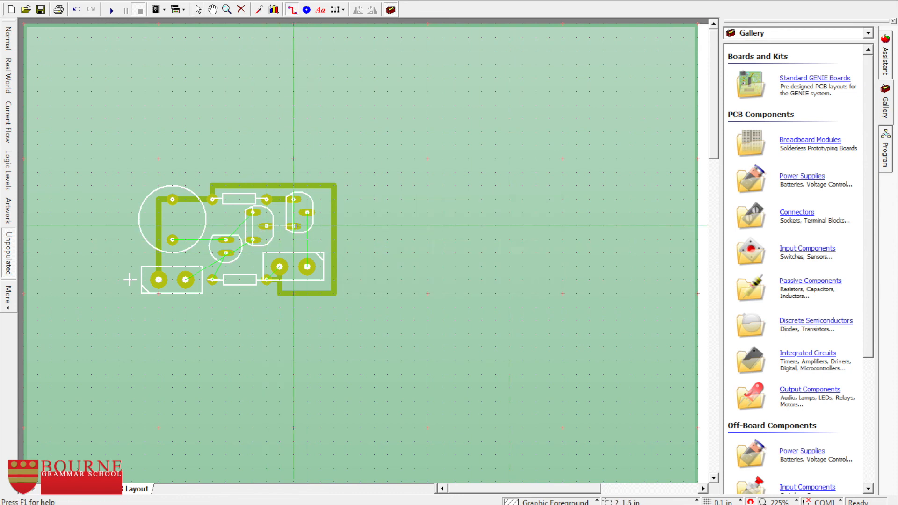
drag(294, 226, 267, 226)
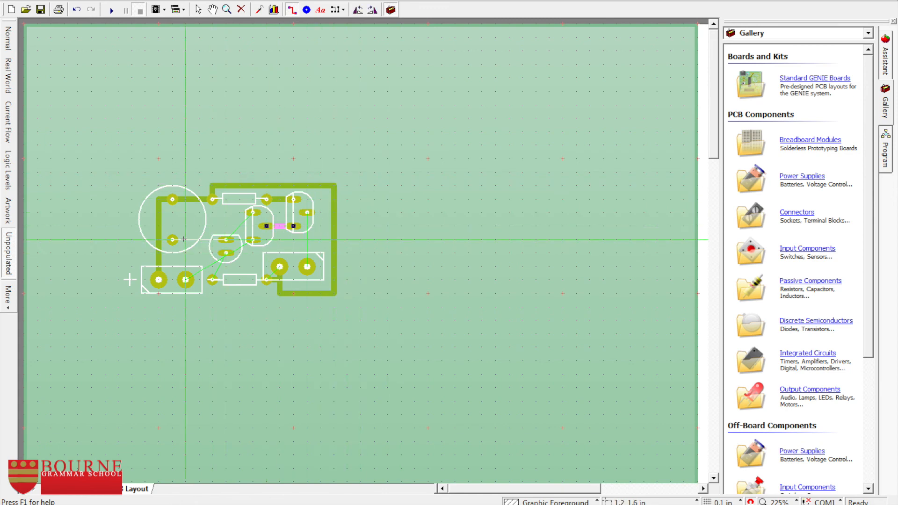
drag(186, 242, 226, 241)
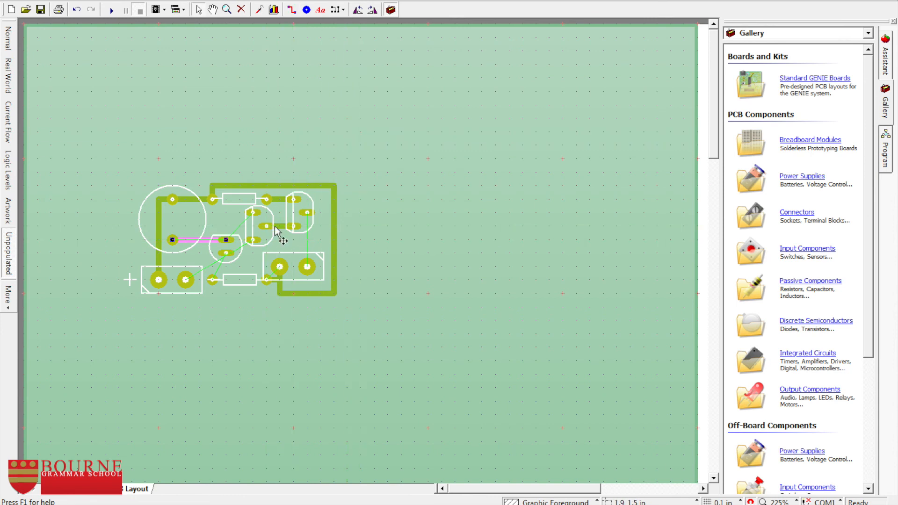
- Delete the rats-nest line between transistors Q1 and Q2
right_click(279, 227)
click(305, 257)
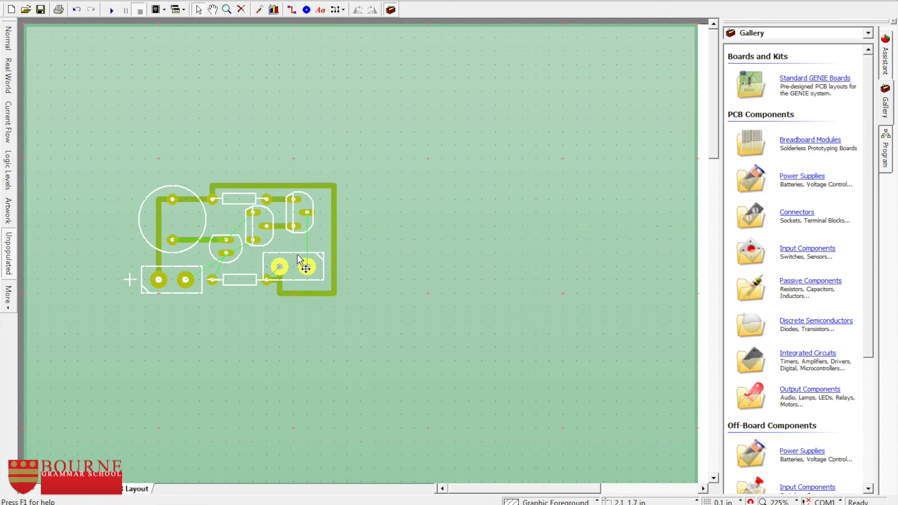
- Delete the rats-nest line between the buzzer and the LED, and draw a track from the LED's upper pad to transistor Q1's upper pad
right_click(207, 243)
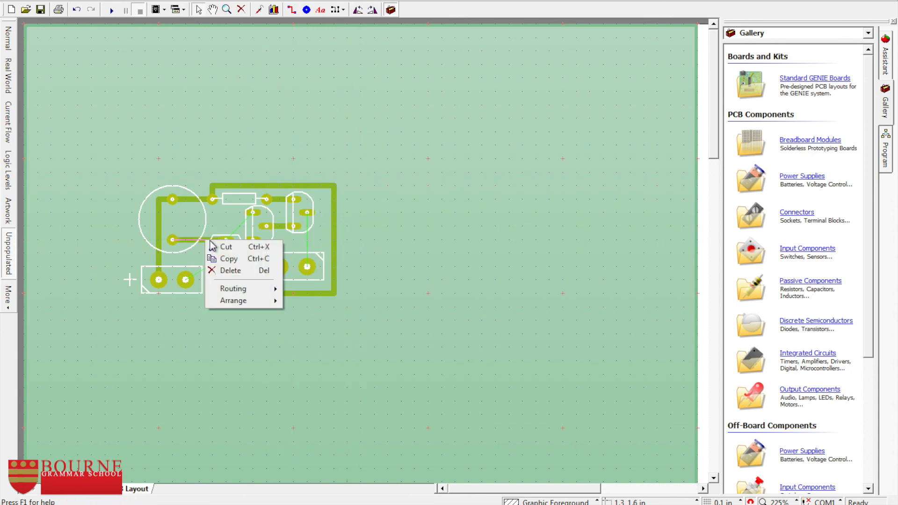
click(234, 270)
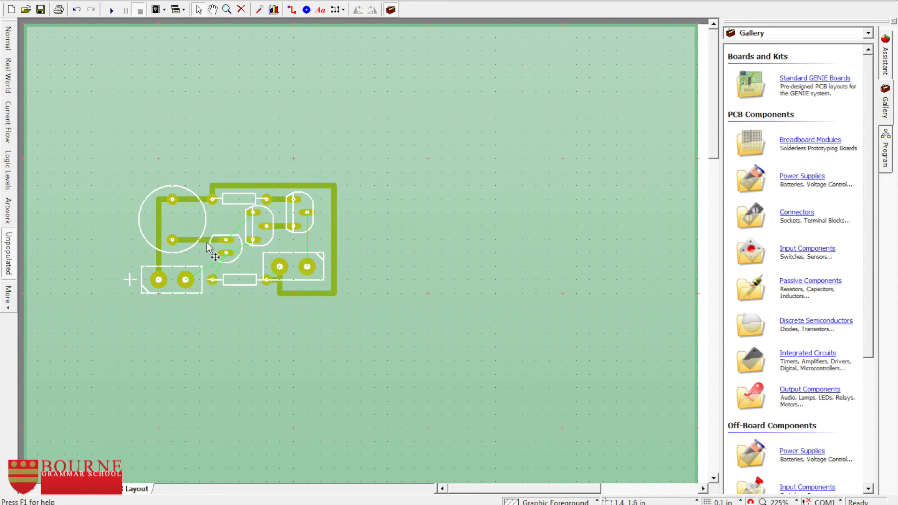
click(291, 10)
click(227, 212)
click(253, 213)
key(Escape)
- Delete the rats-nest lines between the LED and transistor Q1 and between the lower resistor and the switch's left pad
right_click(238, 227)
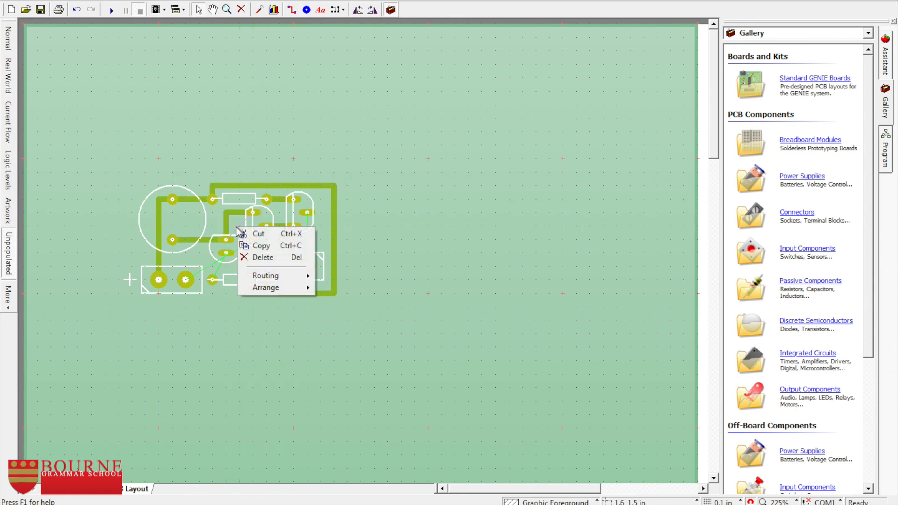
click(266, 259)
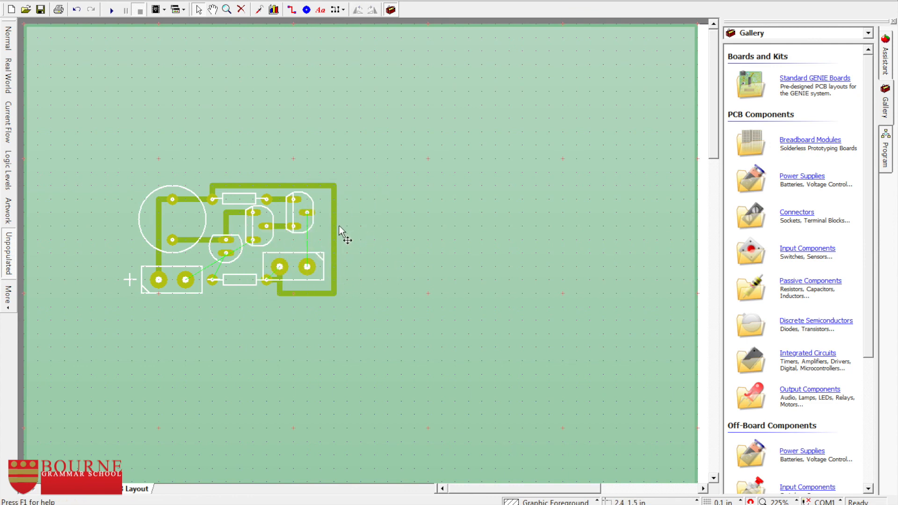
right_click(271, 273)
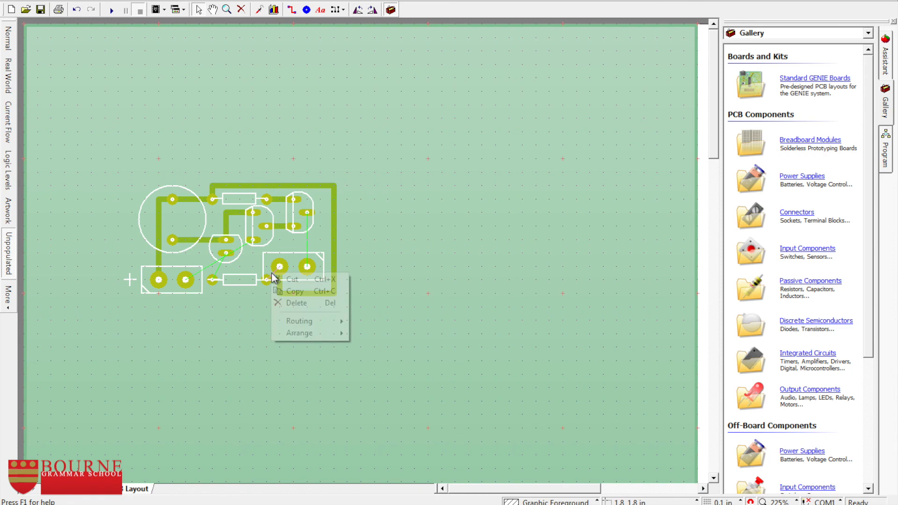
click(299, 303)
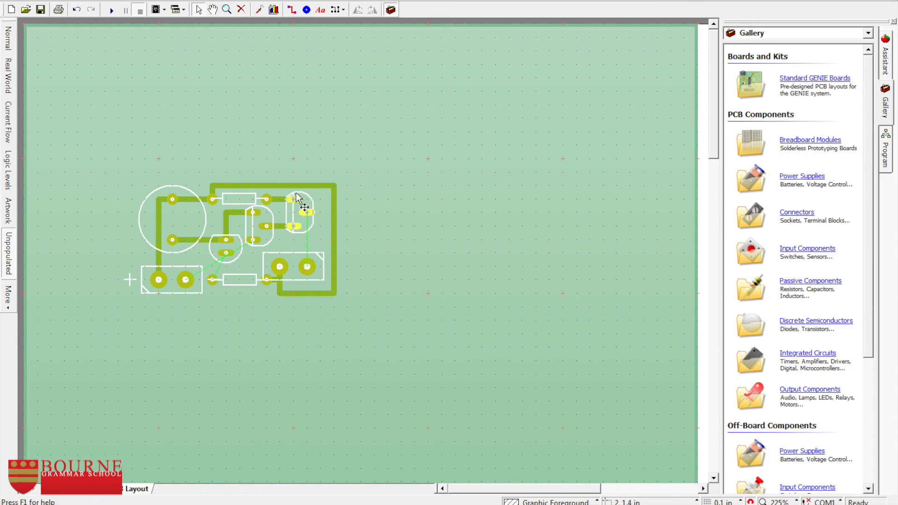
- Draw tracks from transistor Q2's middle pad to the switch's right pad and from the LED's lower pad to the lower resistor's left pad
click(292, 10)
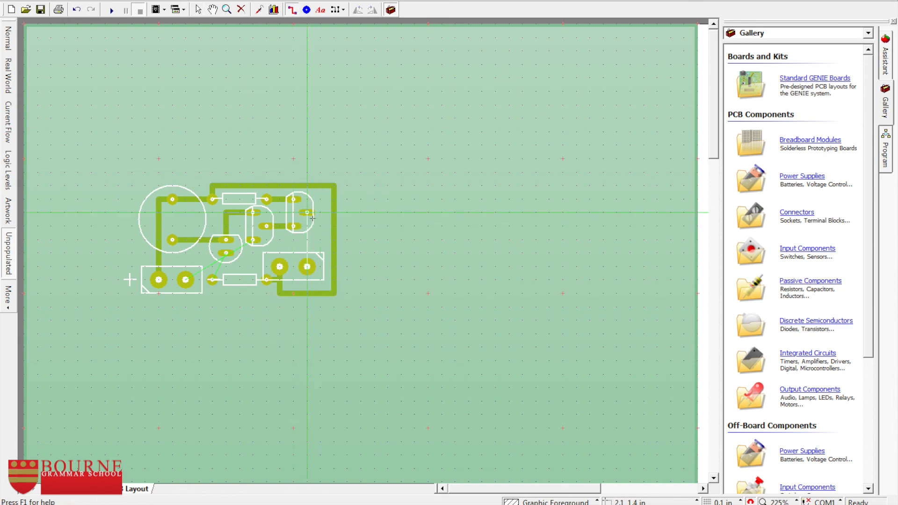
drag(307, 212, 307, 267)
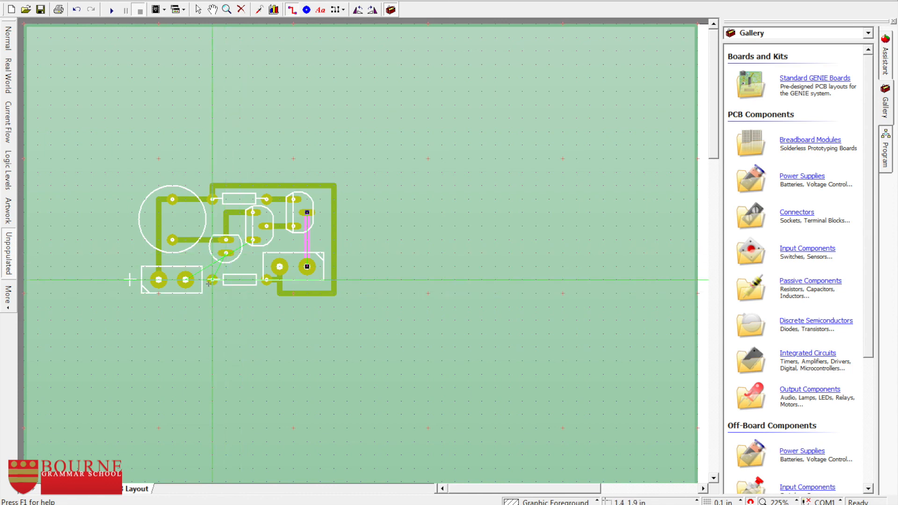
click(226, 267)
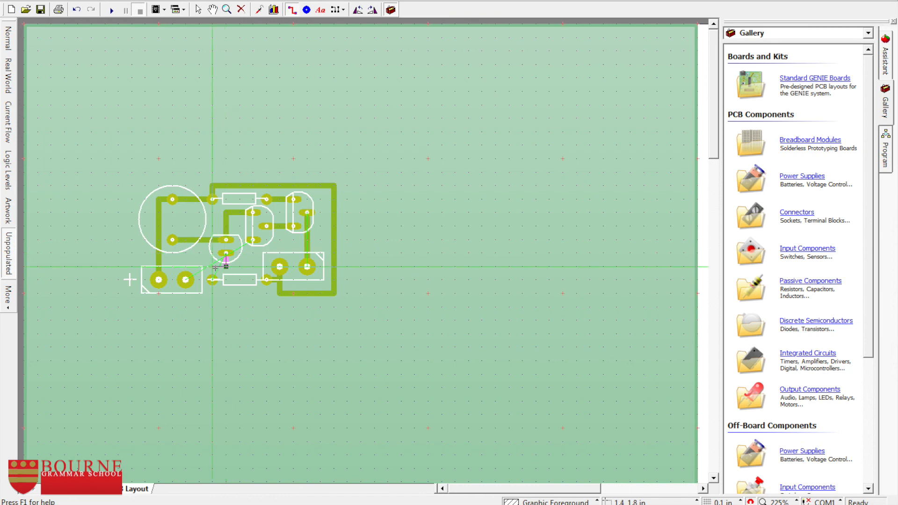
click(212, 279)
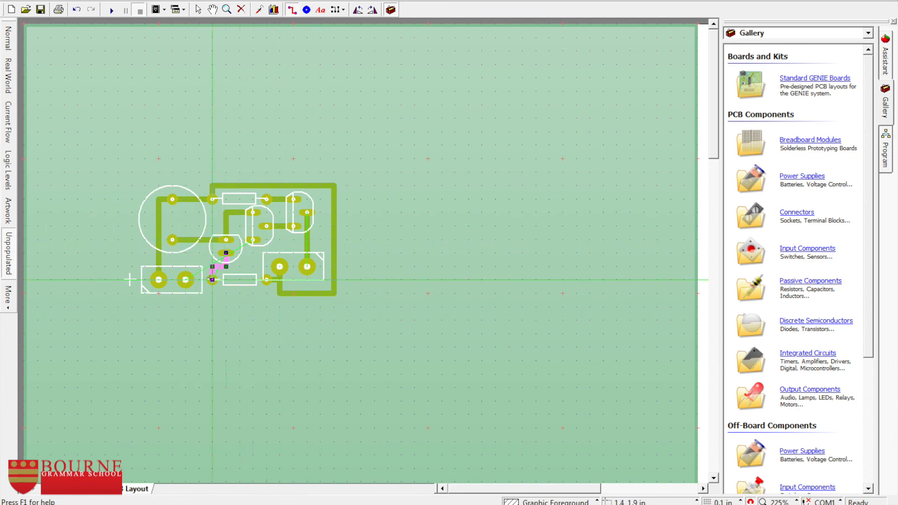
click(186, 280)
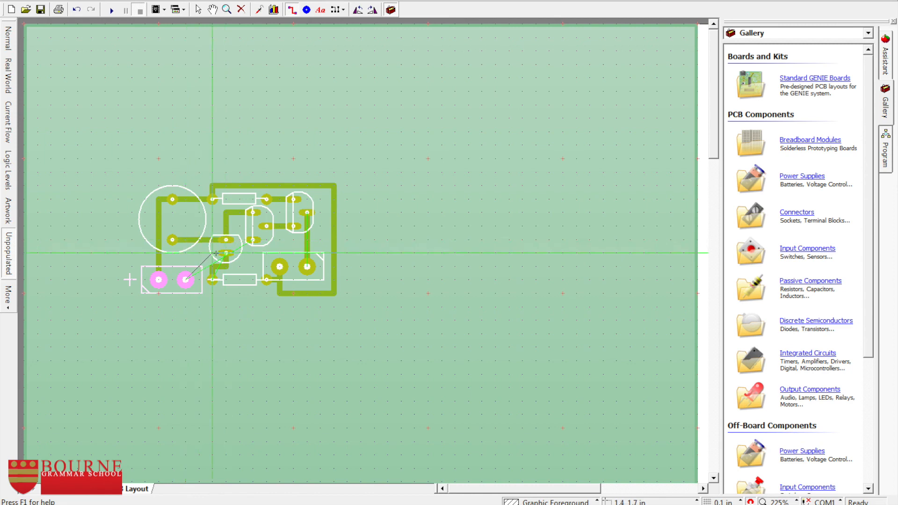
click(198, 10)
click(383, 197)
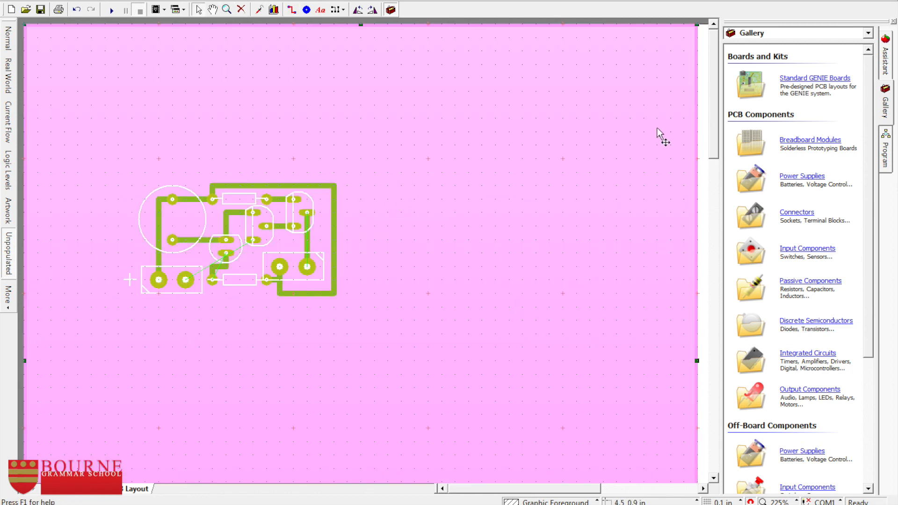
- Set the board's snap grid spacing to 0.025 in
right_click(708, 108)
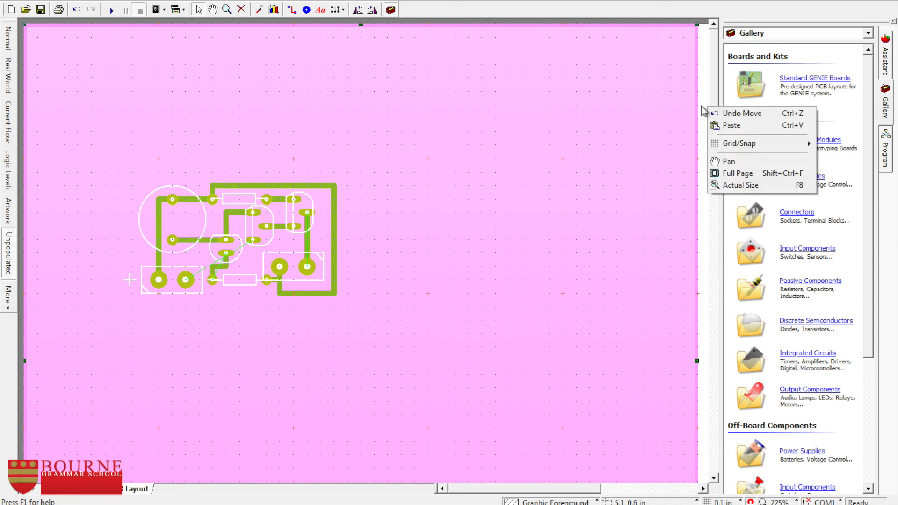
click(701, 104)
right_click(701, 100)
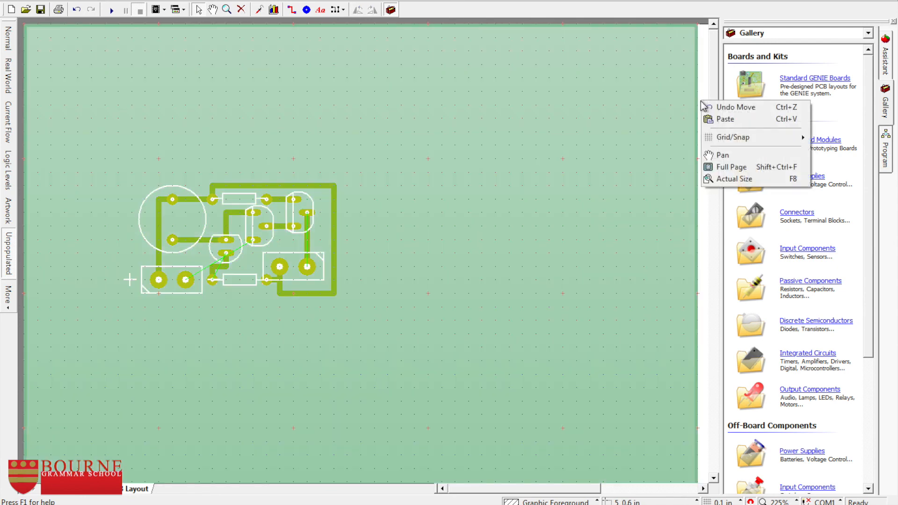
mouse_move(724, 137)
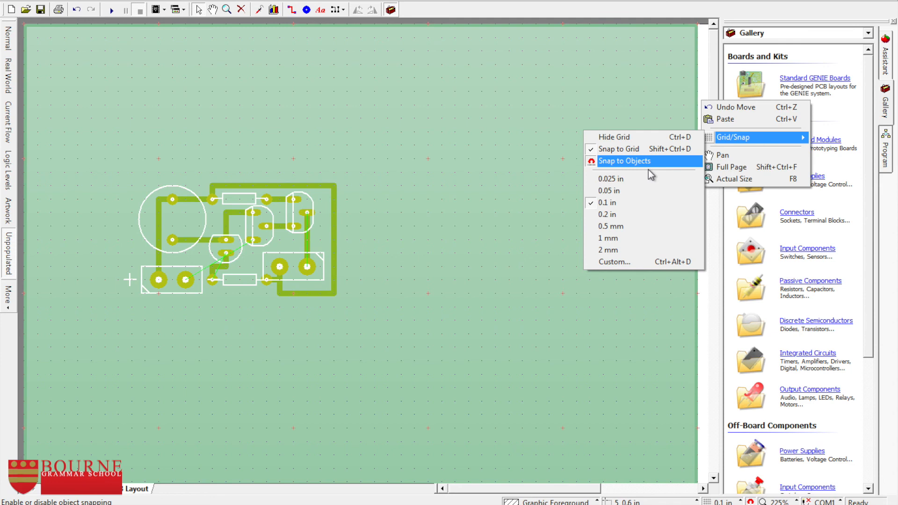
click(644, 181)
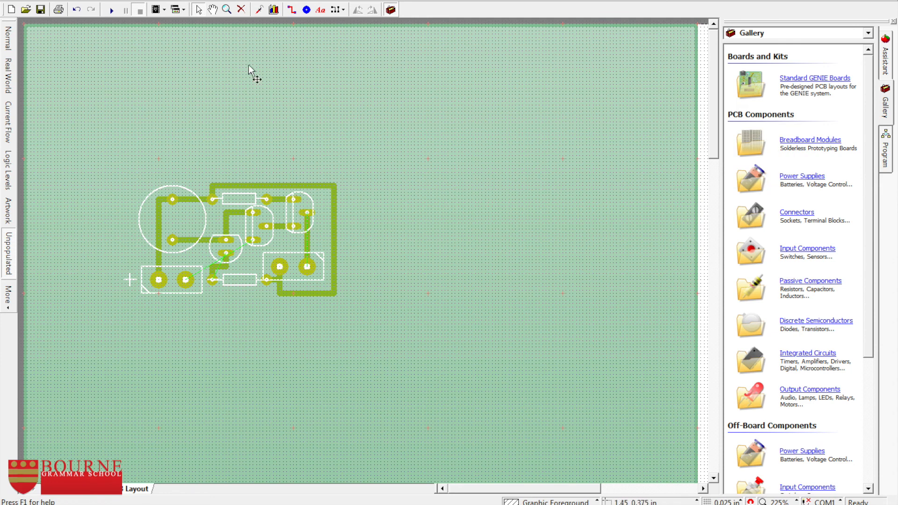
- Draw a track from transistor Q1's lower pad between the LED's two pads to the right pad of the connector marked +
click(227, 9)
drag(119, 148, 375, 343)
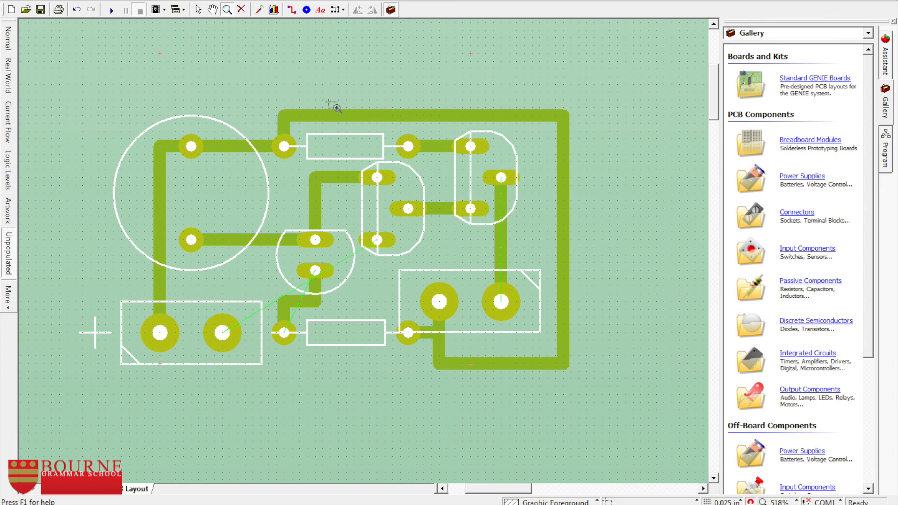
click(291, 9)
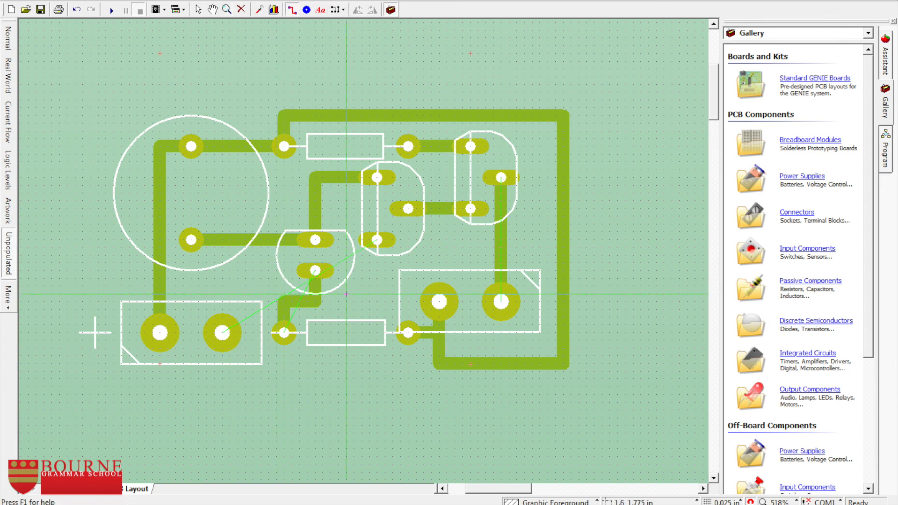
click(377, 240)
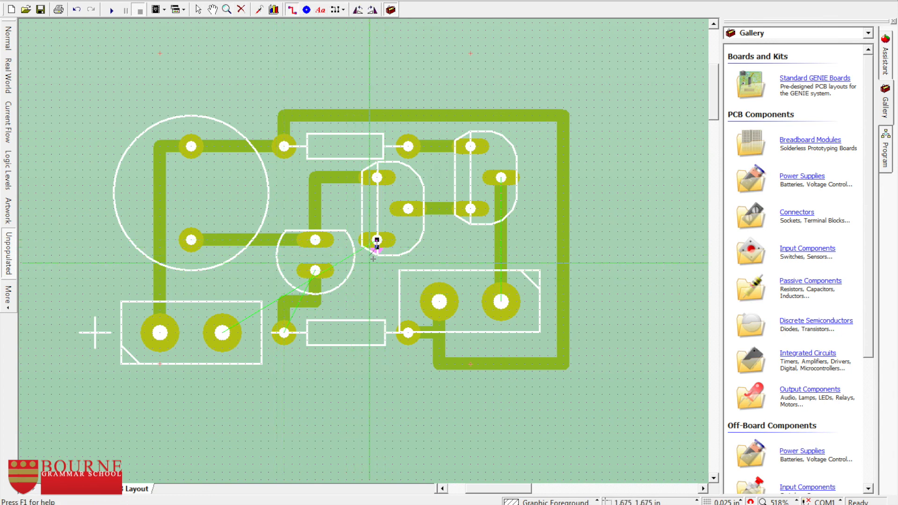
click(222, 255)
click(222, 333)
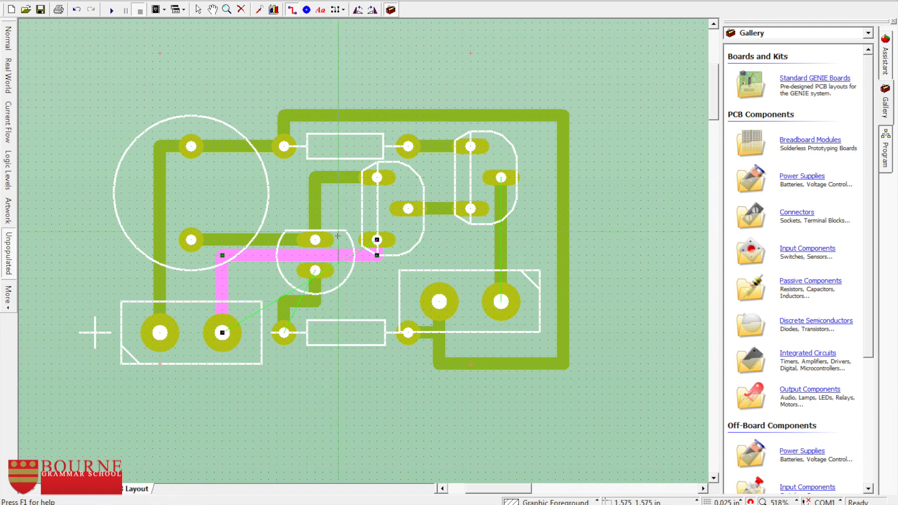
- Delete the rats-nest lines between the connector marked + and transistor Q1 and between the LED and the lower resistor
right_click(297, 288)
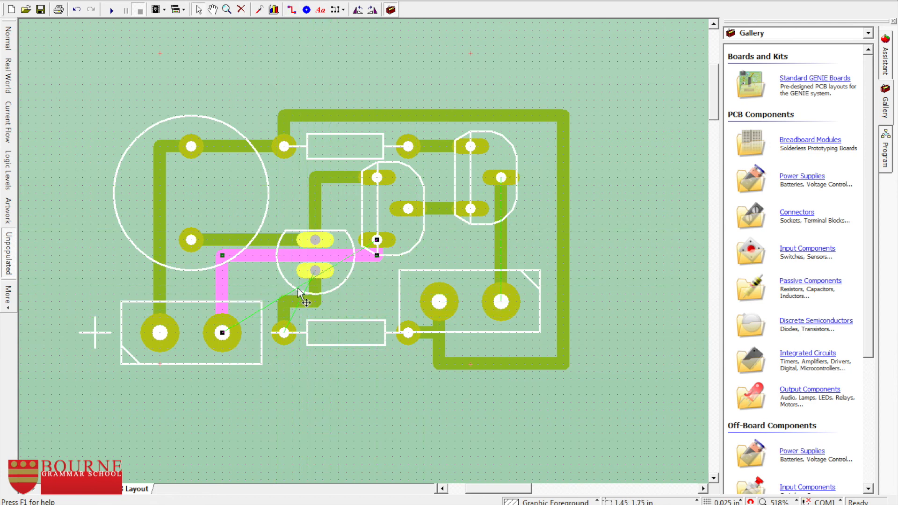
right_click(297, 287)
click(330, 320)
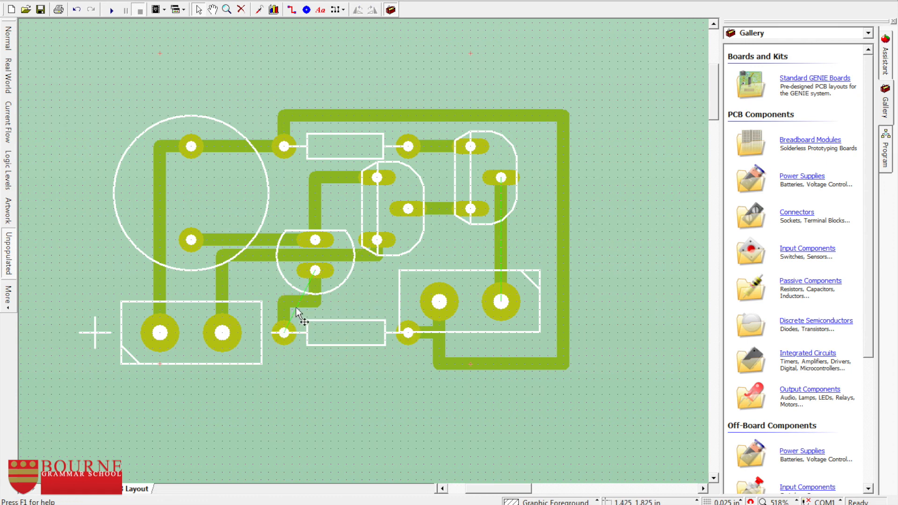
right_click(295, 308)
click(320, 339)
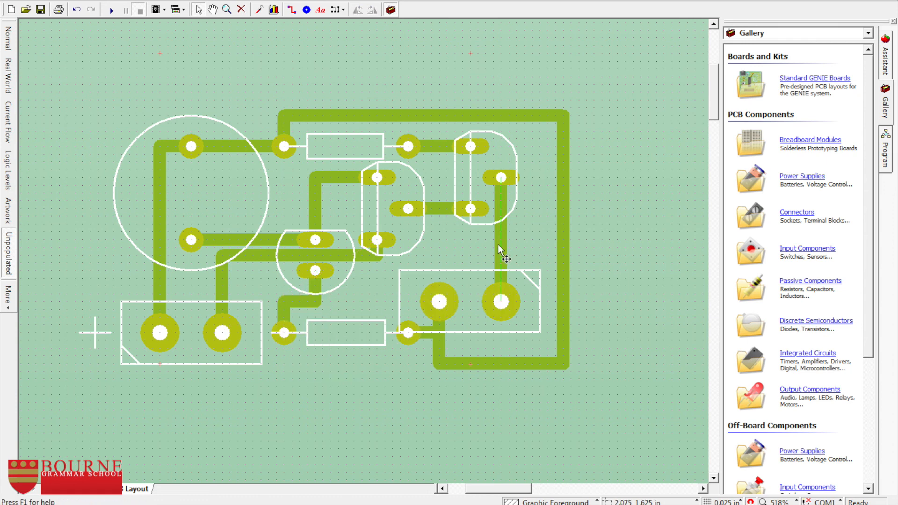